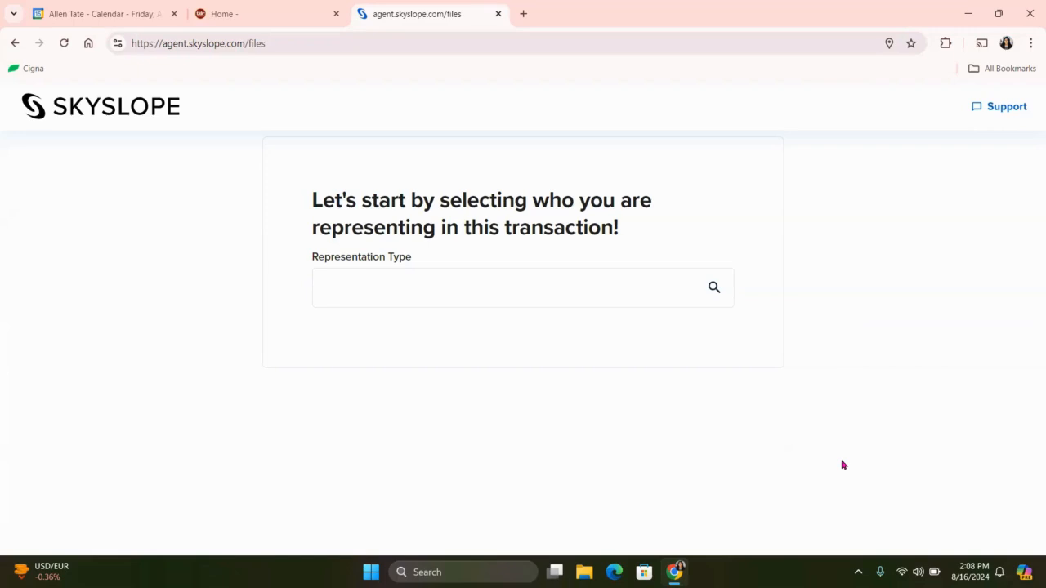
# Set the representation type to Purchase and the transaction stage to Pre-Contract.
pyautogui.click(498, 284)
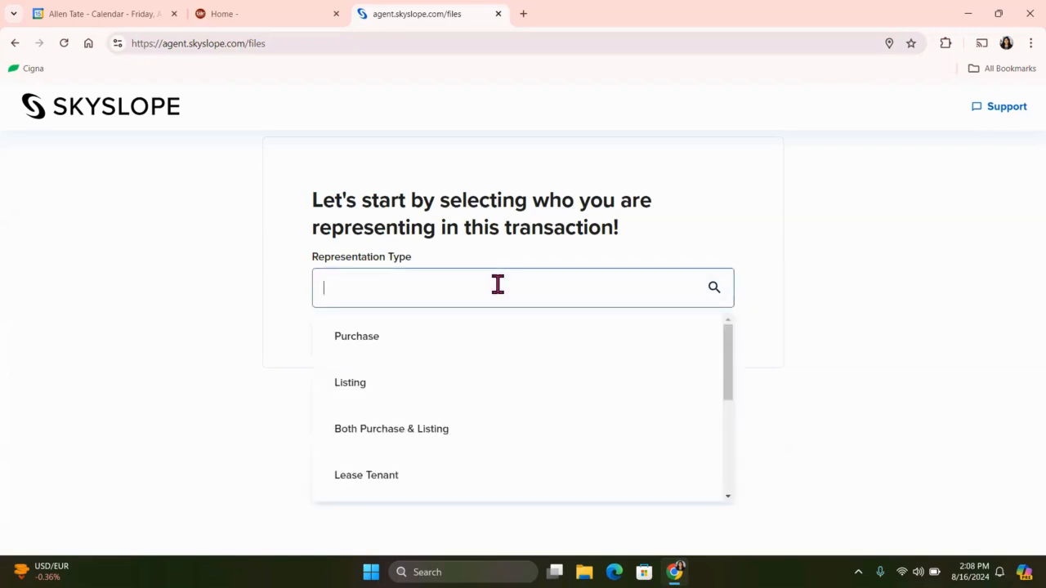
pyautogui.click(440, 347)
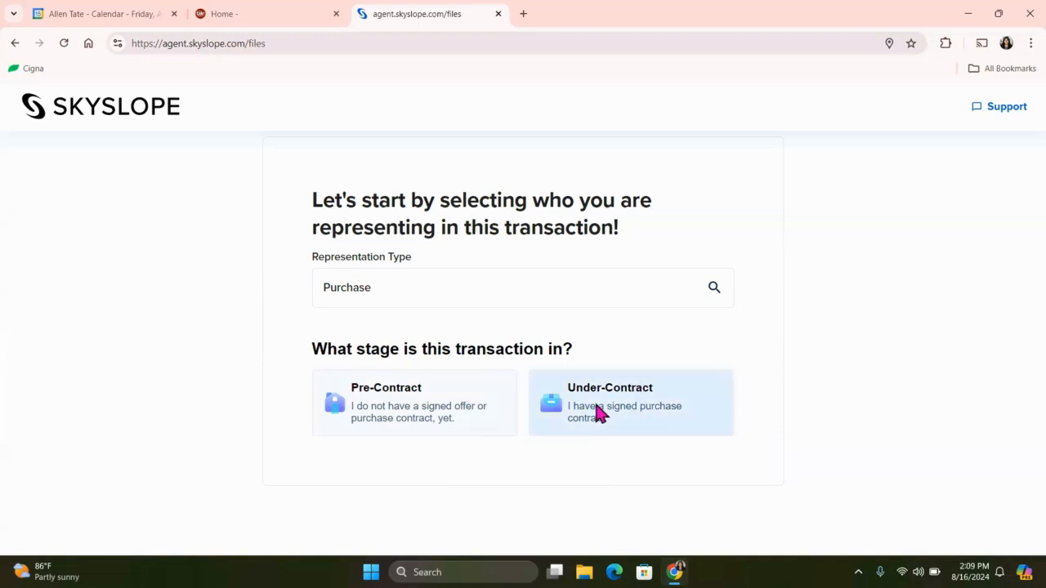
pyautogui.click(463, 411)
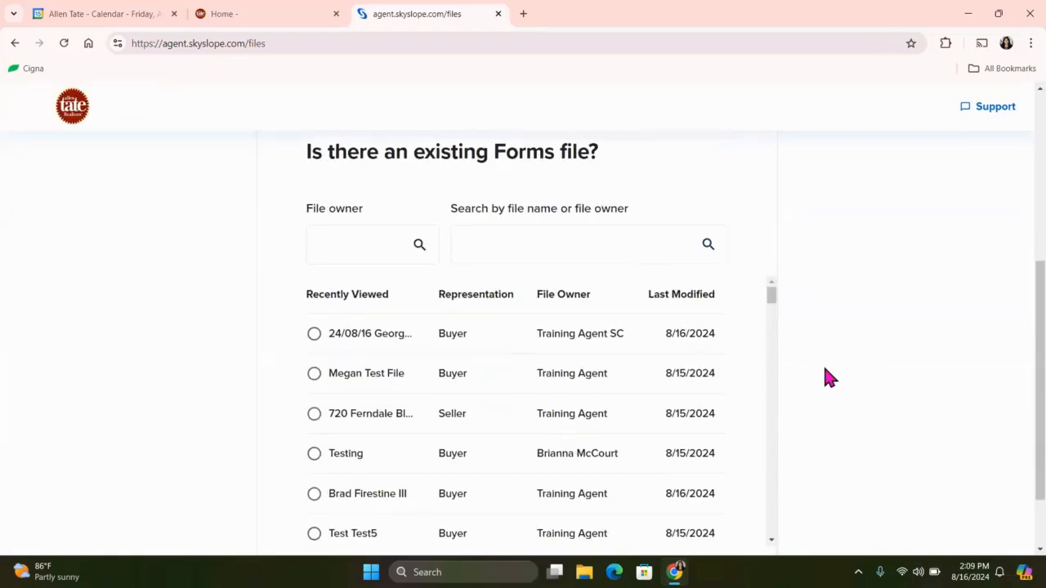
# Select the existing Forms file named after the buyer, owned by Training Agent and last modified 8/13/2024, and continue to the property information.
pyautogui.scroll(-1, 823, 367)
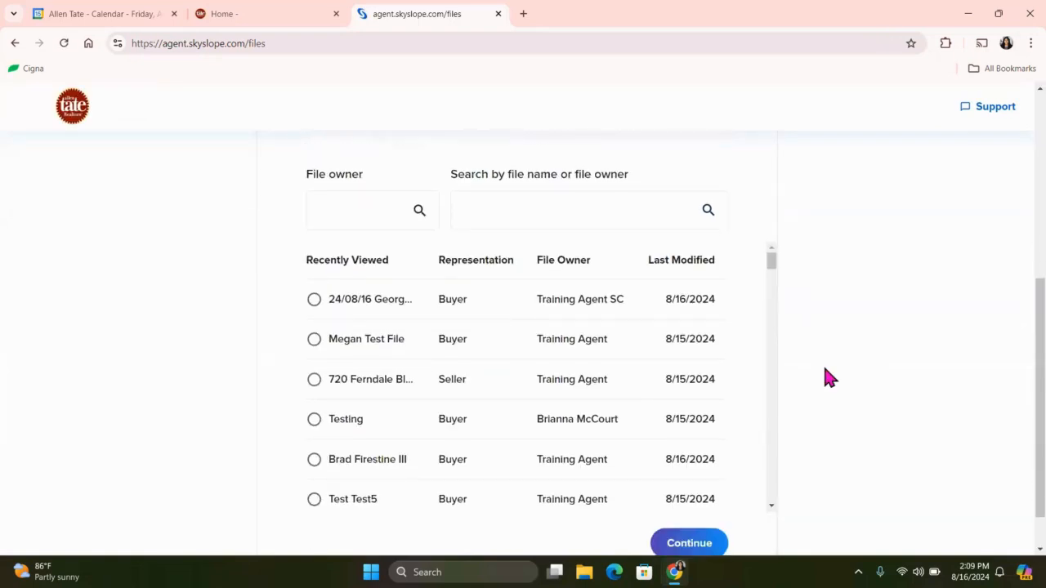
pyautogui.scroll(-1, 483, 412)
pyautogui.scroll(-5, 484, 412)
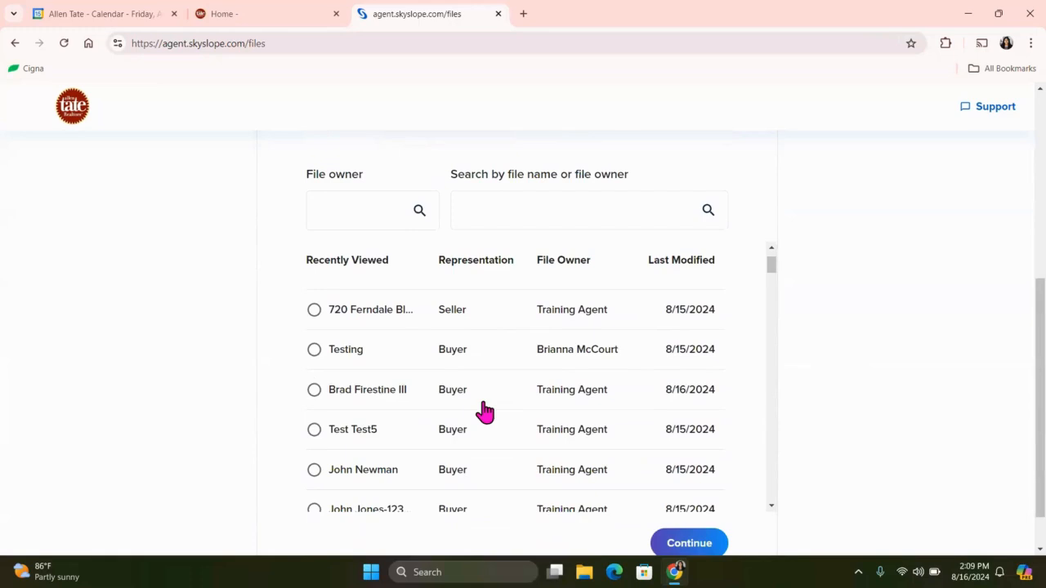
pyautogui.scroll(-5, 484, 413)
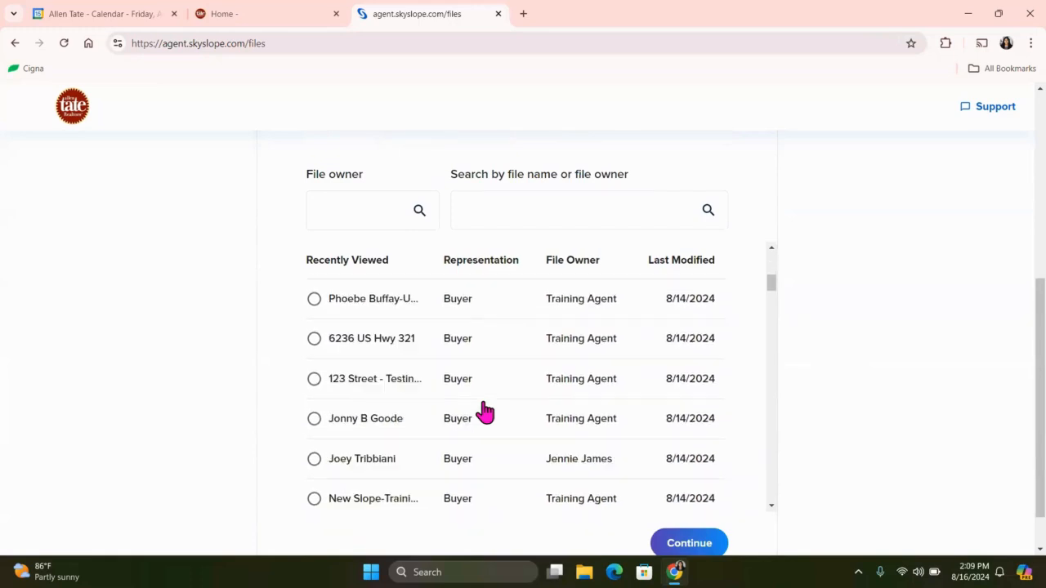
pyautogui.scroll(-3, 485, 413)
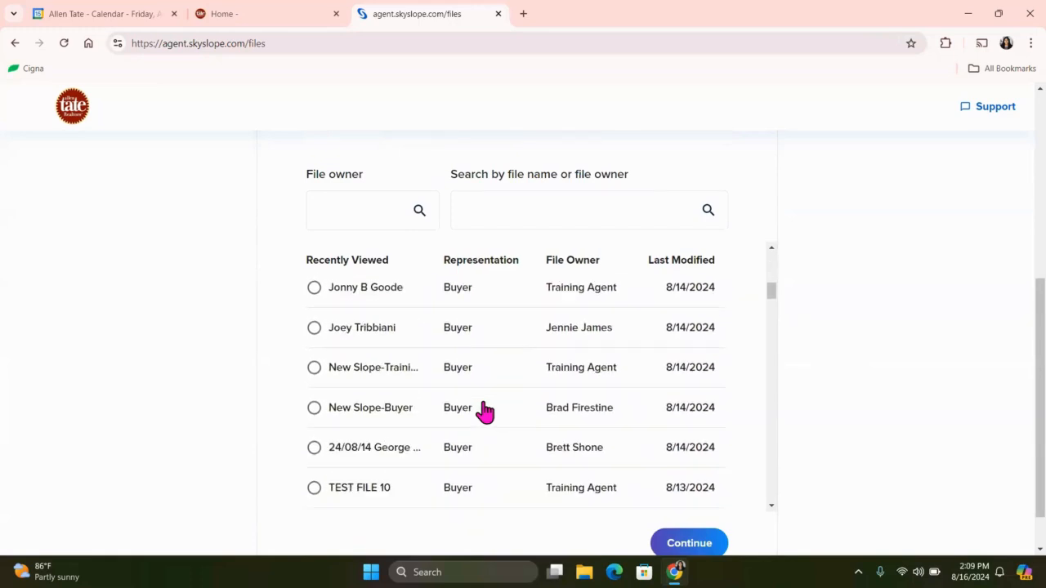
pyautogui.scroll(-6, 485, 412)
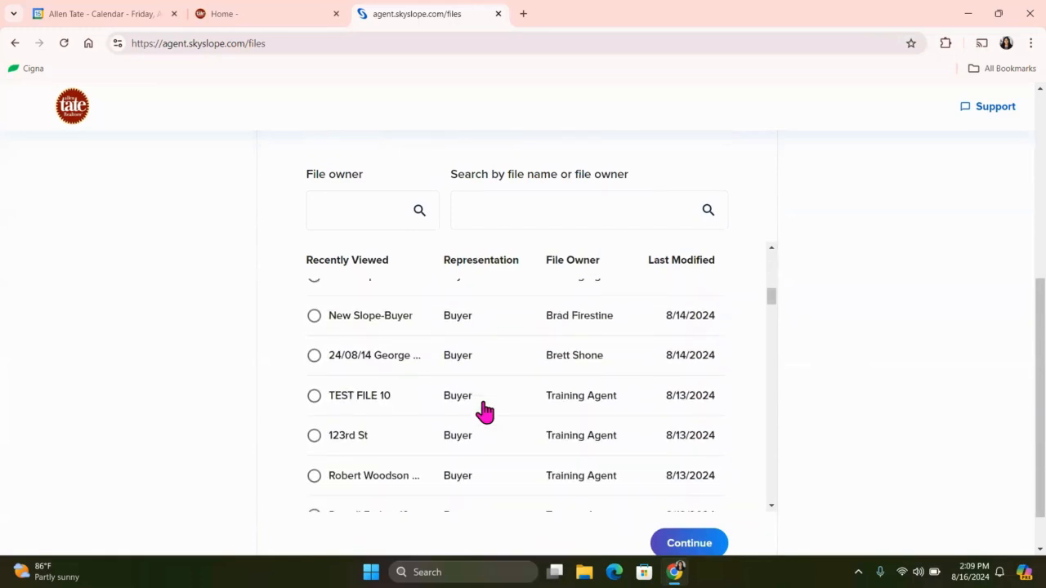
pyautogui.click(346, 409)
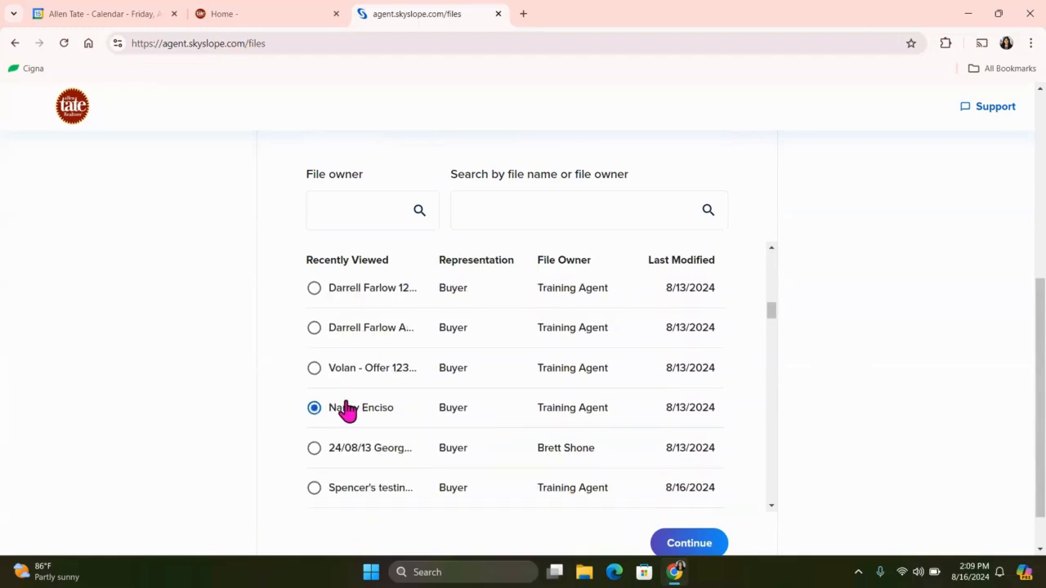
pyautogui.click(686, 541)
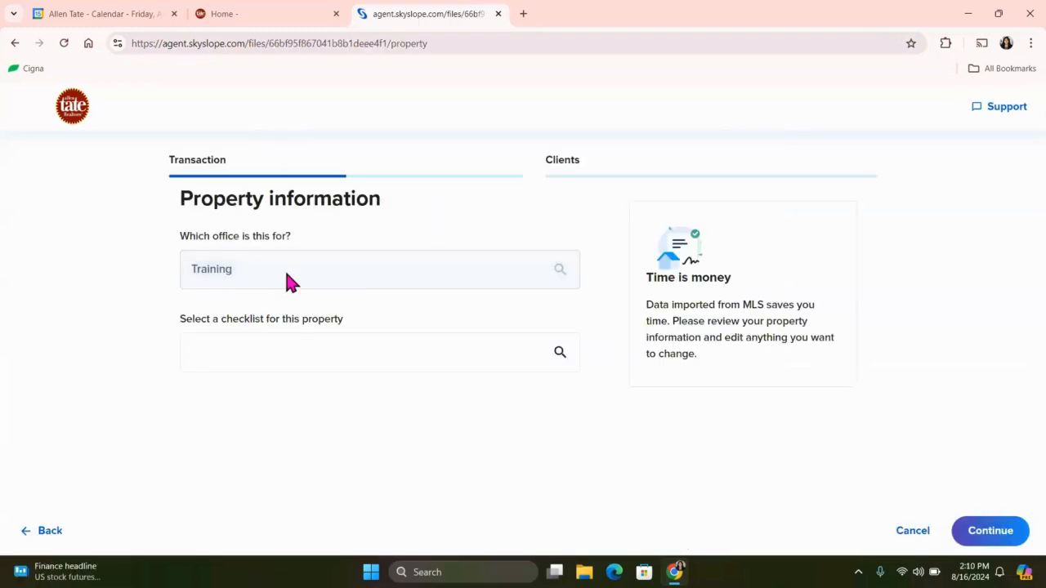
# Choose the checklist "NC - Under Contract - Resale - Buyer Represented" for the property and continue to the clients section.
pyautogui.click(282, 348)
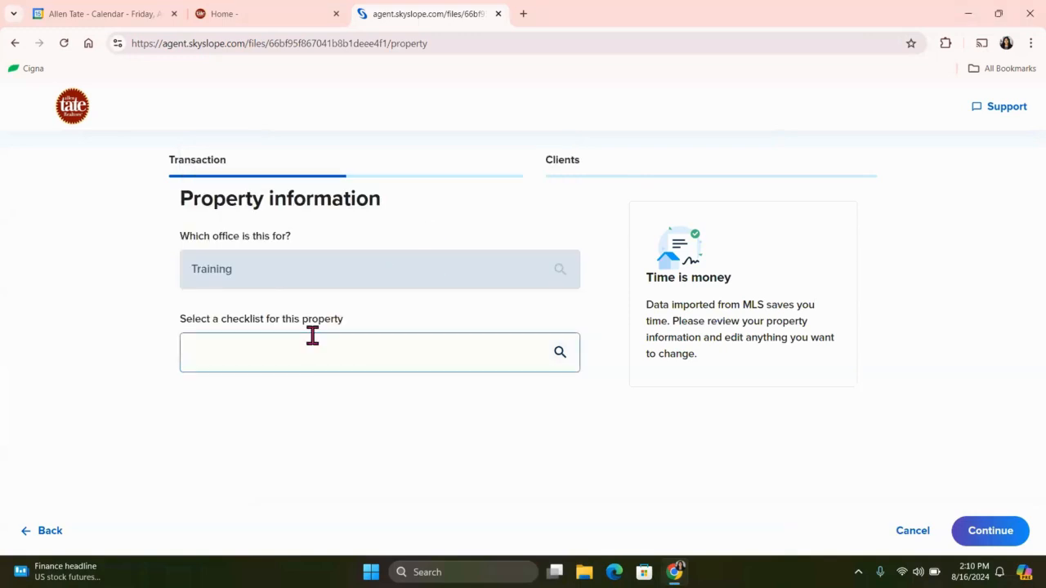
pyautogui.click(311, 334)
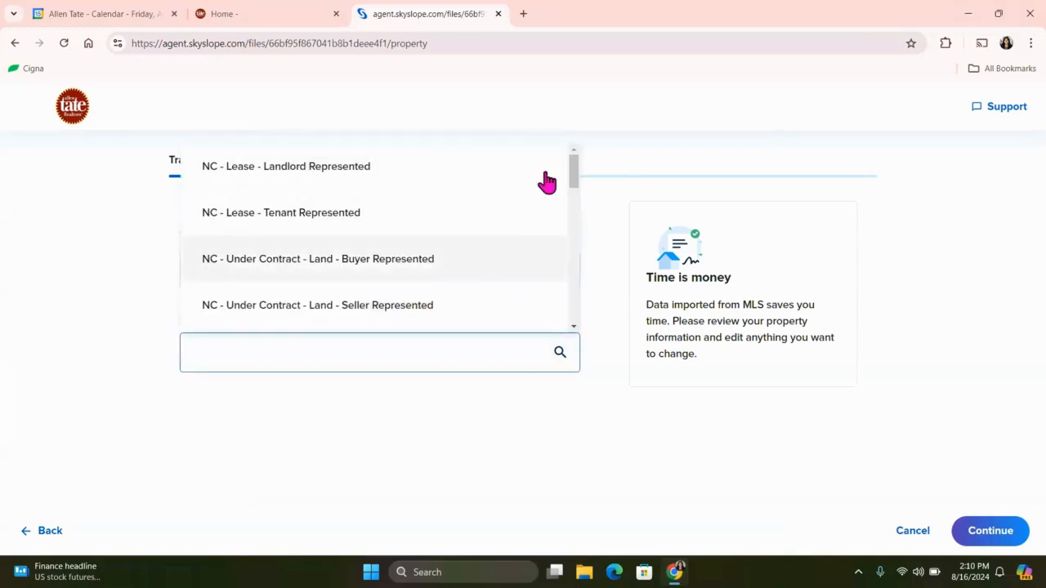
pyautogui.moveTo(573, 181)
pyautogui.mouseDown()
pyautogui.moveTo(577, 223)
pyautogui.moveTo(579, 185)
pyautogui.mouseUp()
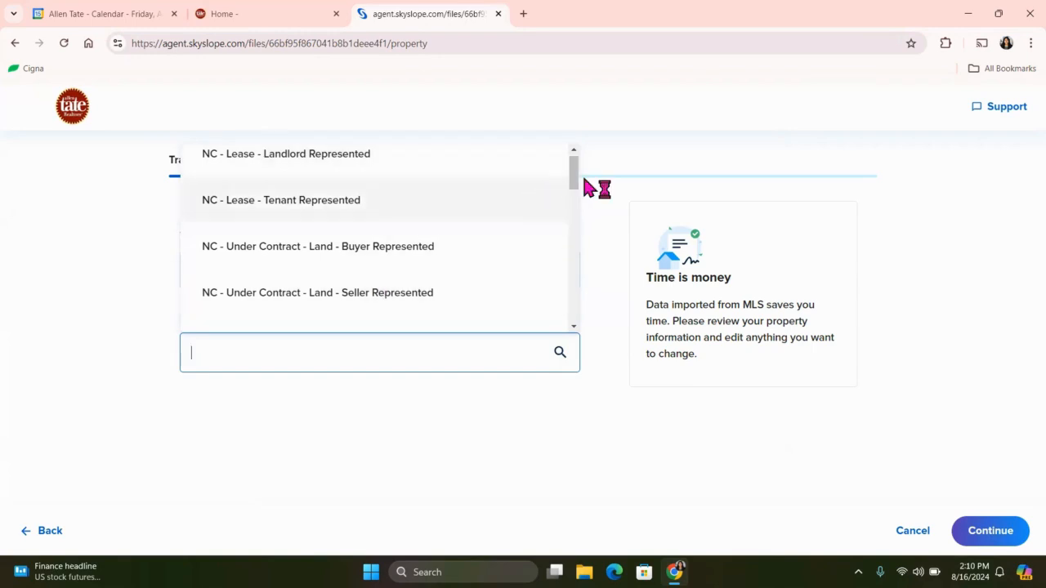
pyautogui.scroll(-2, 576, 190)
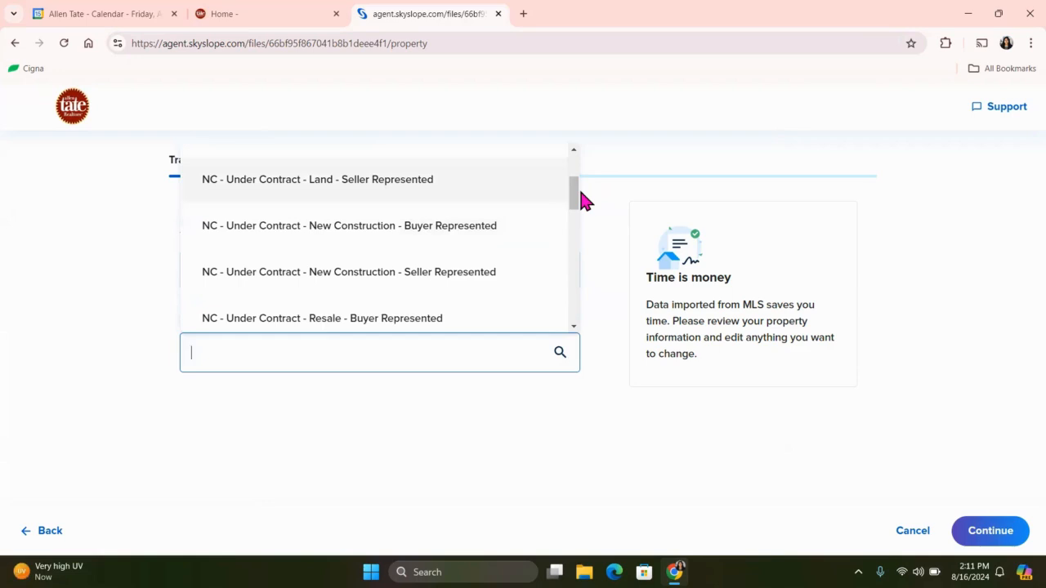
pyautogui.moveTo(575, 194); pyautogui.dragTo(574, 210)
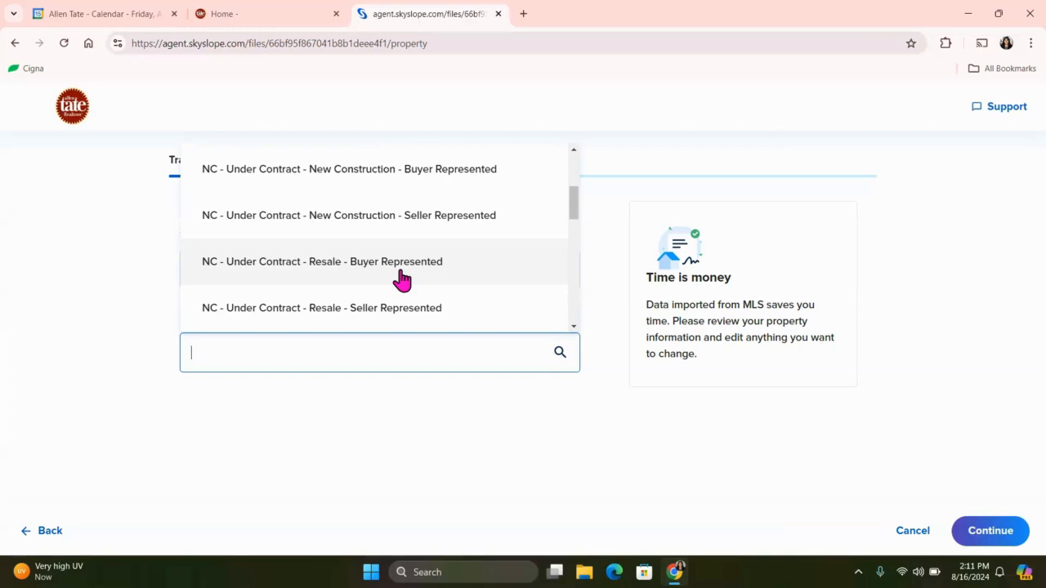
pyautogui.click(402, 263)
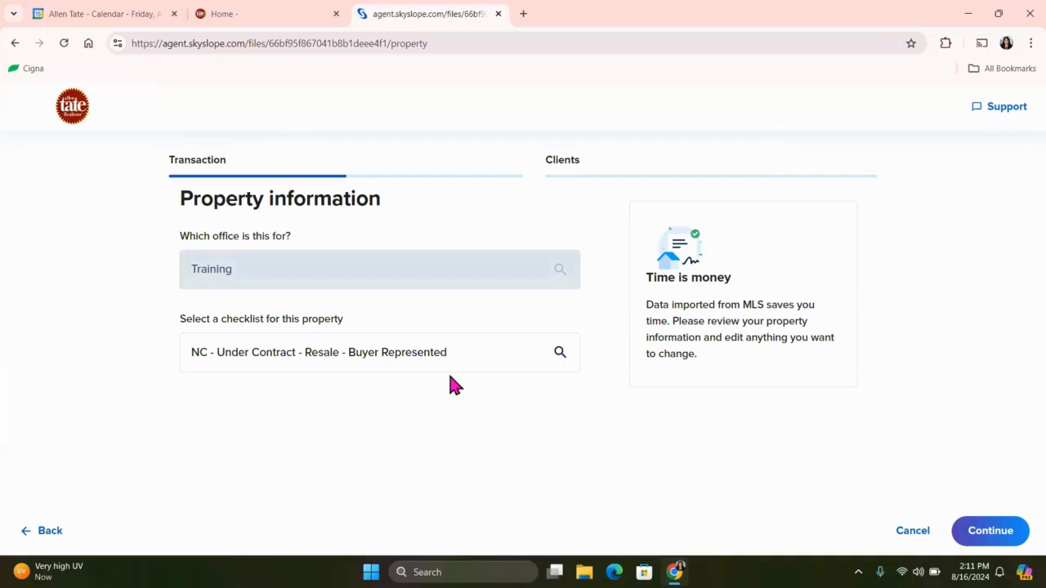
pyautogui.click(1002, 528)
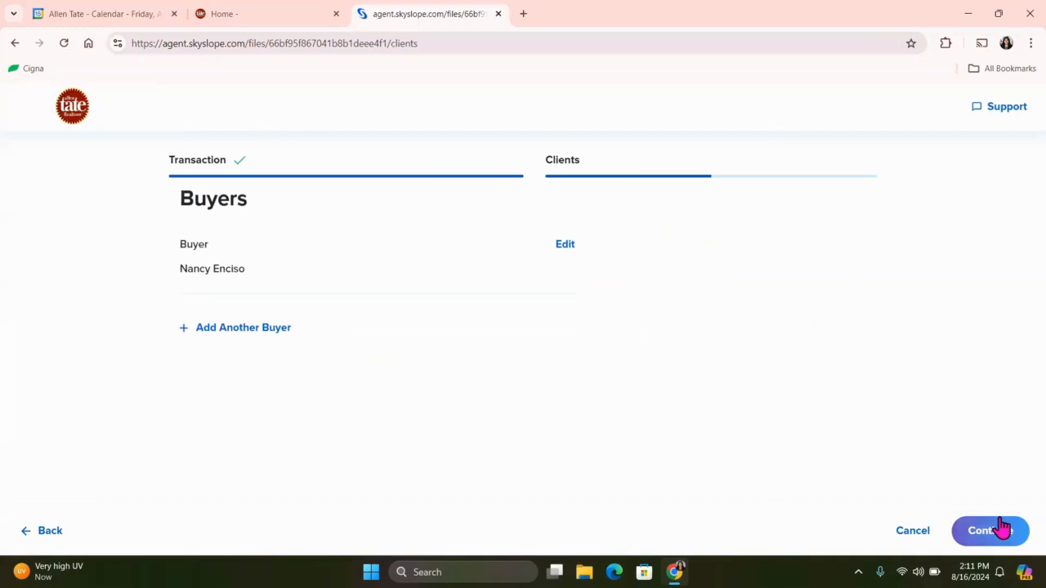
# Review and save the buyer's contact details, and continue to create the transaction.
pyautogui.click(562, 248)
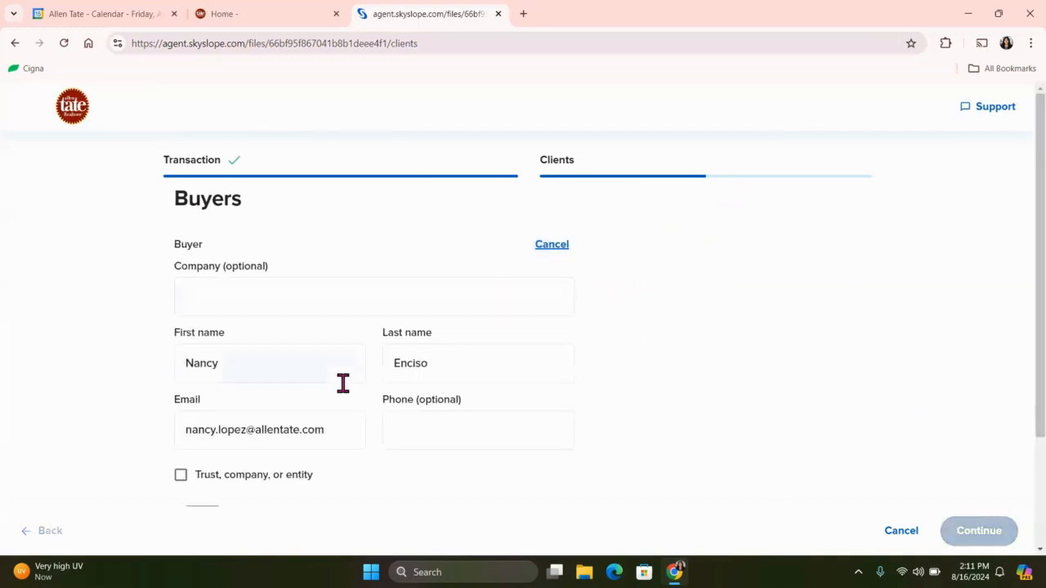
pyautogui.scroll(-1, 343, 384)
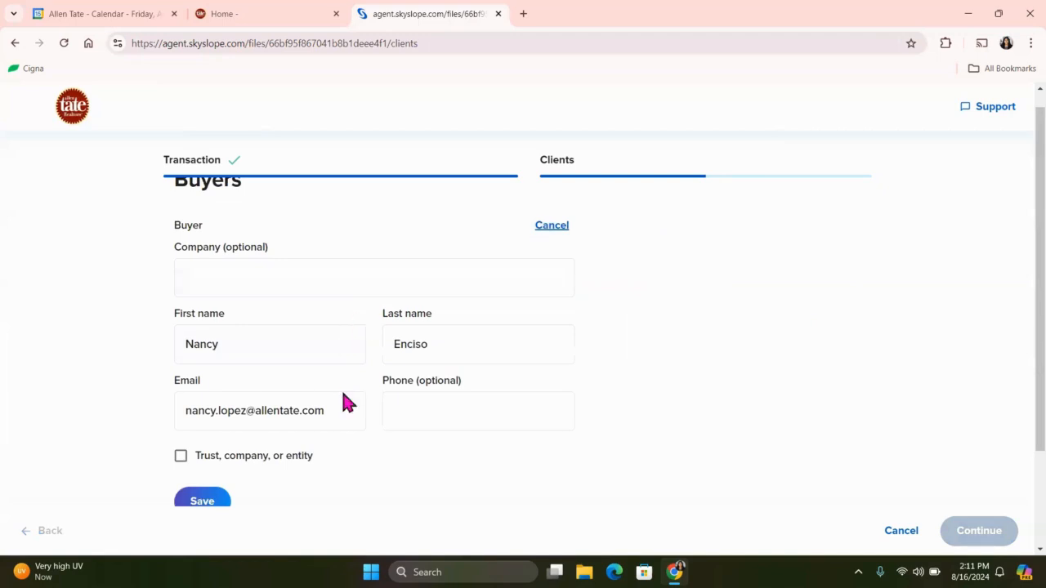
pyautogui.scroll(-3, 338, 417)
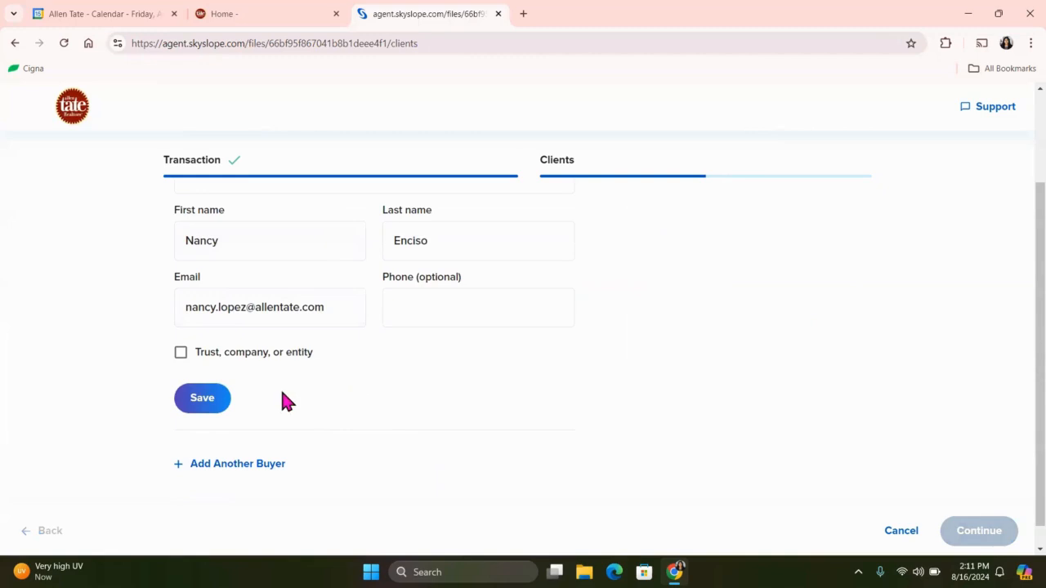
pyautogui.click(204, 400)
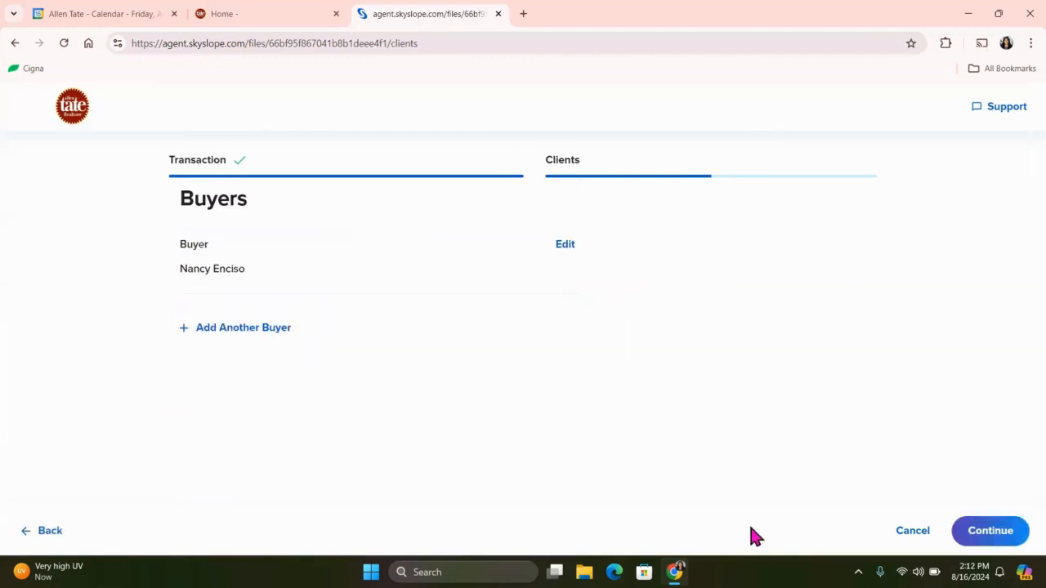
pyautogui.click(1011, 533)
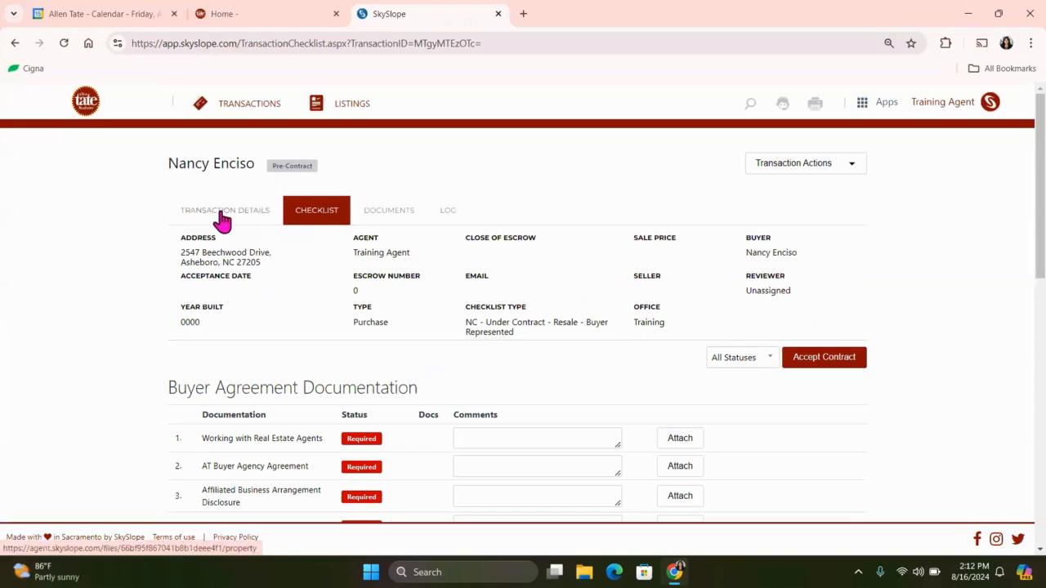
# Examine the required and if-applicable items in the transaction checklist's Buyer Agreement, Sales and Closing sections.
pyautogui.scroll(-2, 473, 318)
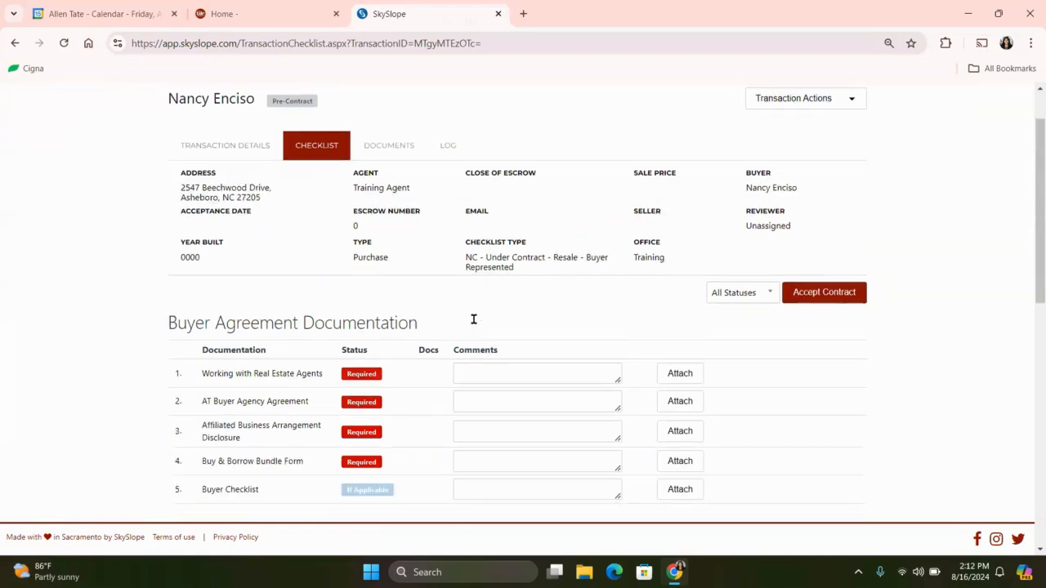
pyautogui.scroll(-5, 473, 319)
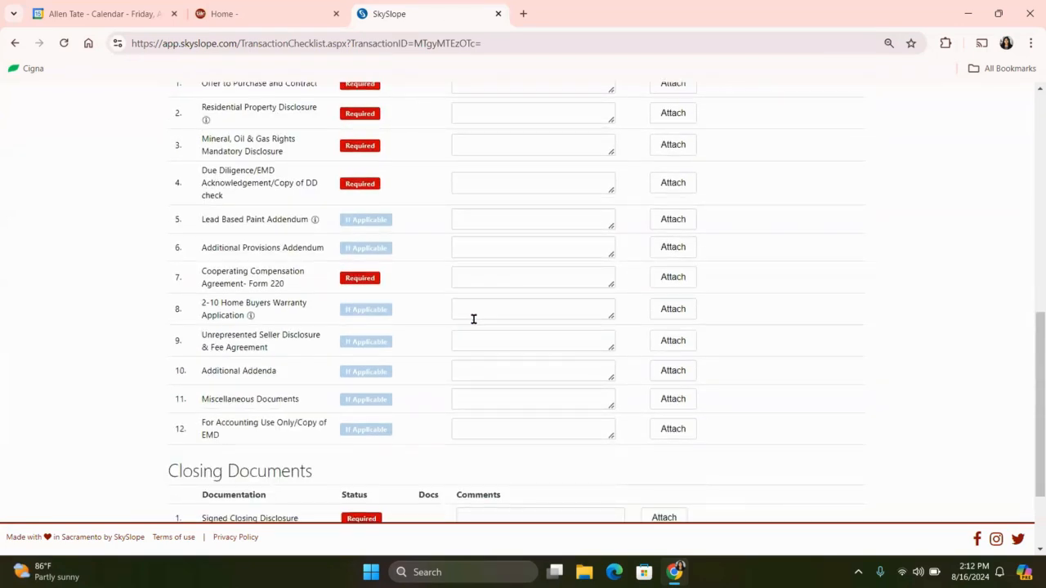
pyautogui.scroll(2, 473, 318)
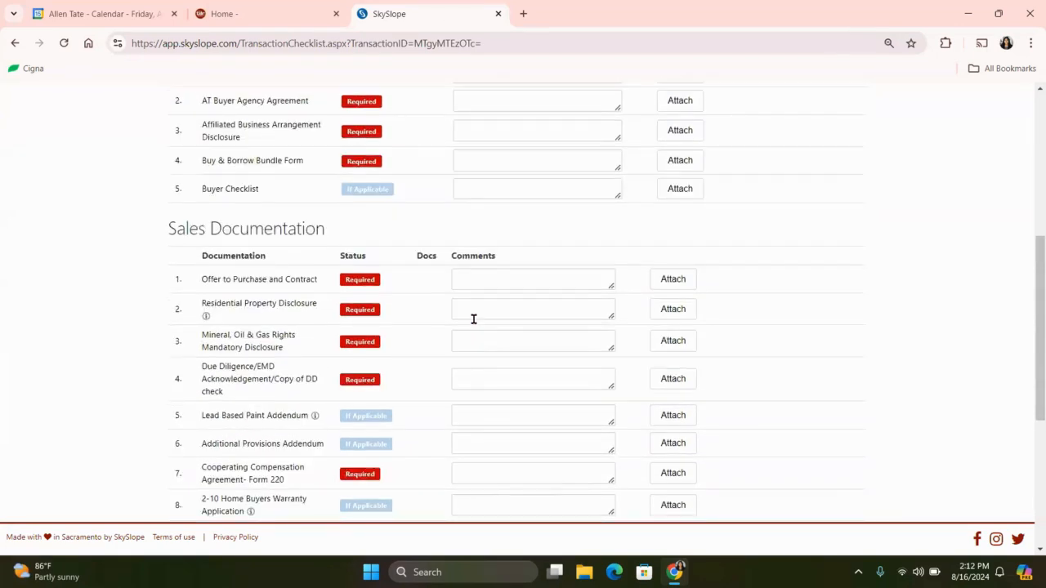
pyautogui.scroll(-1, 473, 319)
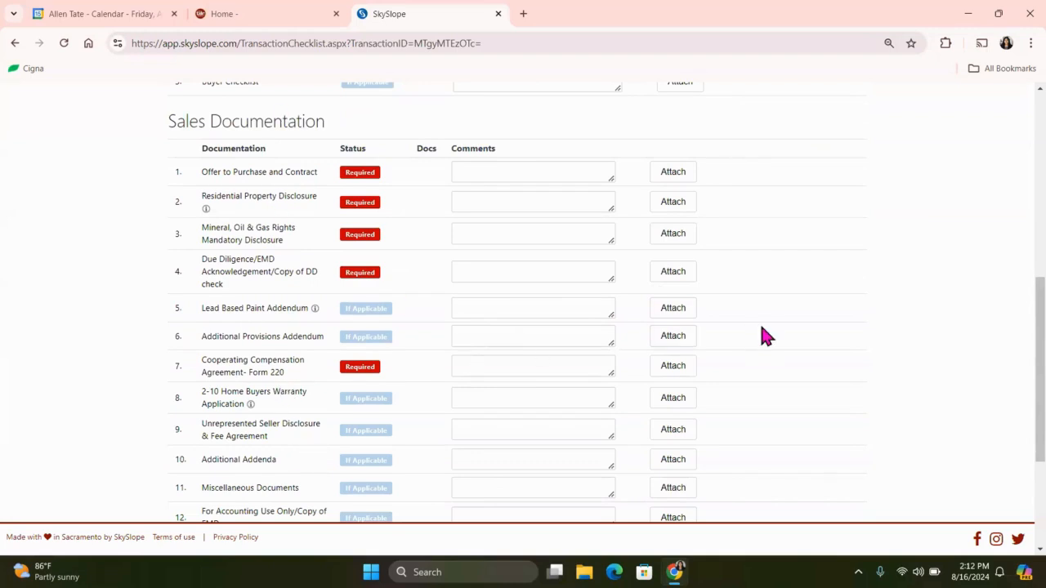
pyautogui.scroll(3, 760, 322)
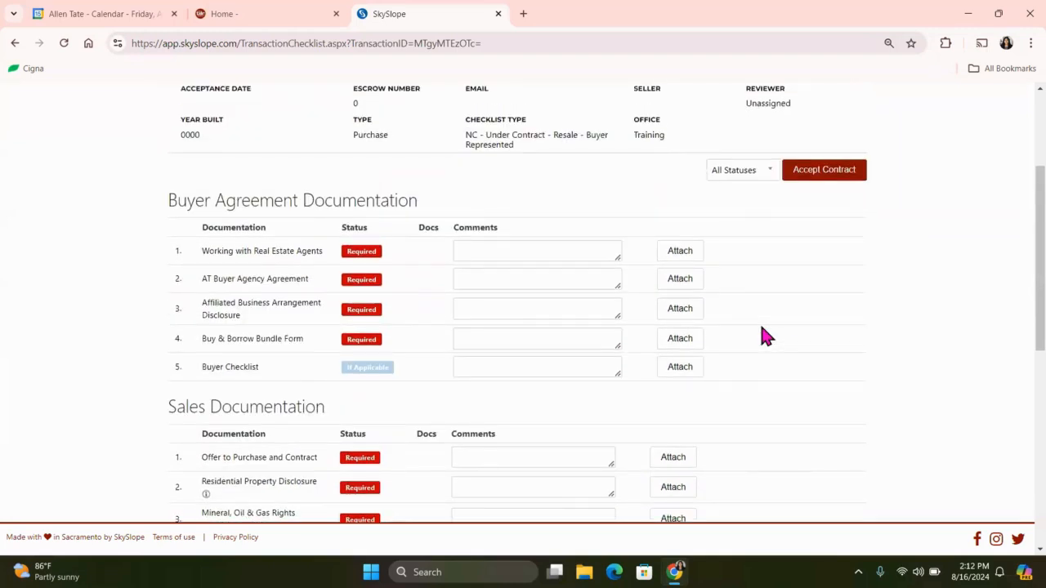
pyautogui.scroll(2, 761, 331)
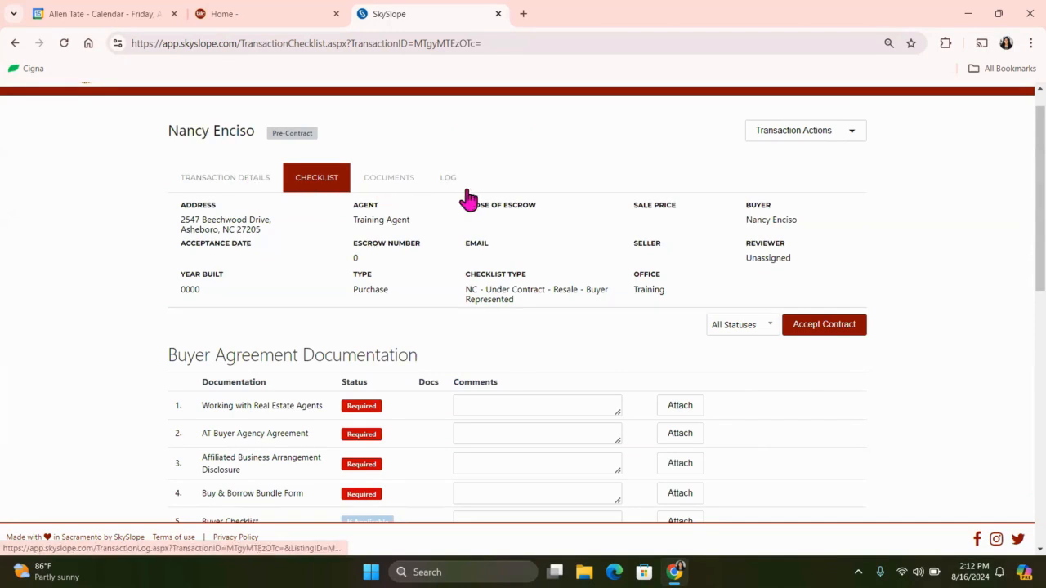
# Open the transaction's list of uploaded documents.
pyautogui.click(387, 182)
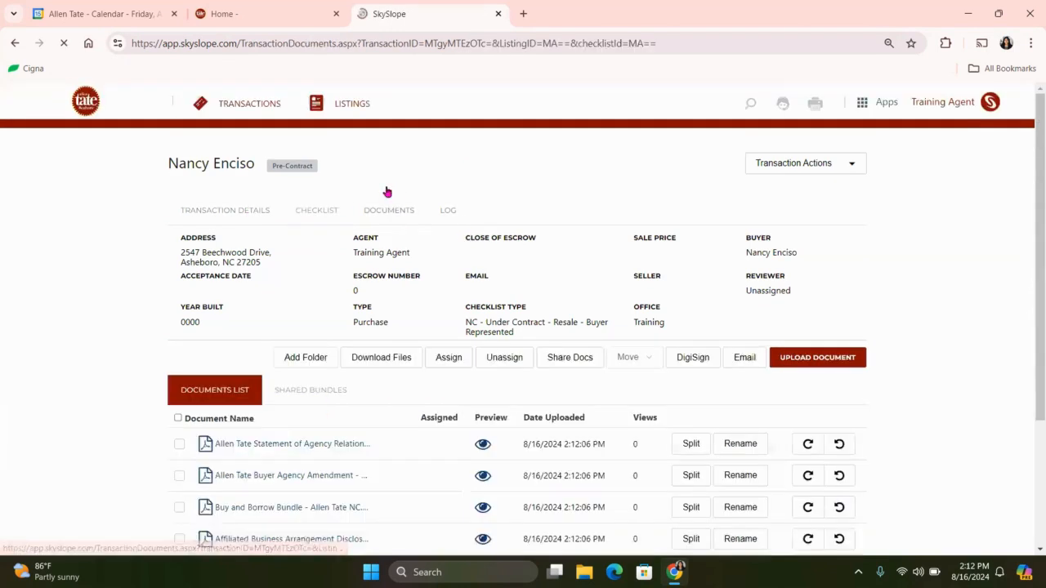
pyautogui.scroll(-1, 413, 406)
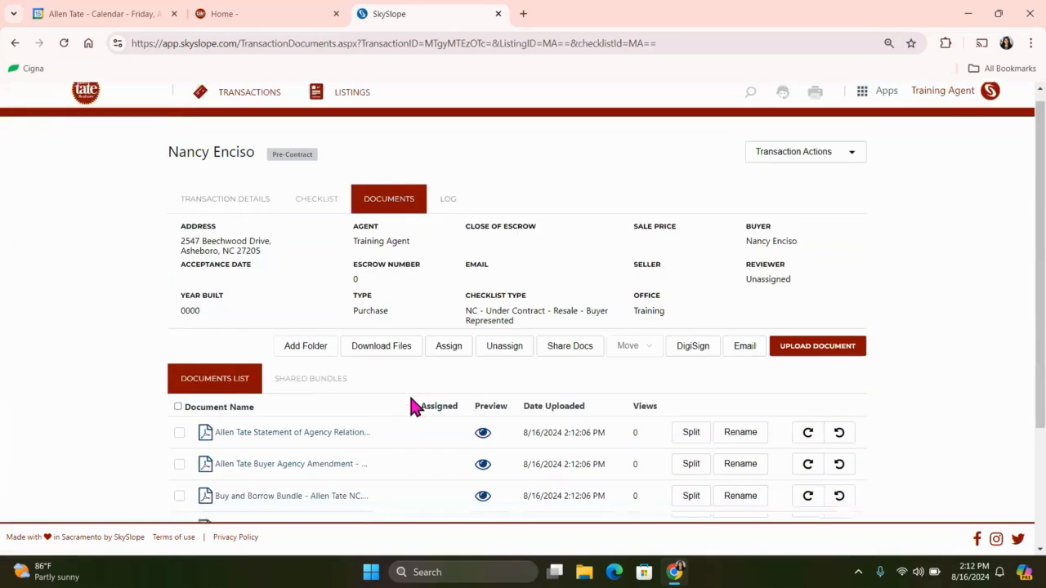
pyautogui.scroll(-2, 413, 406)
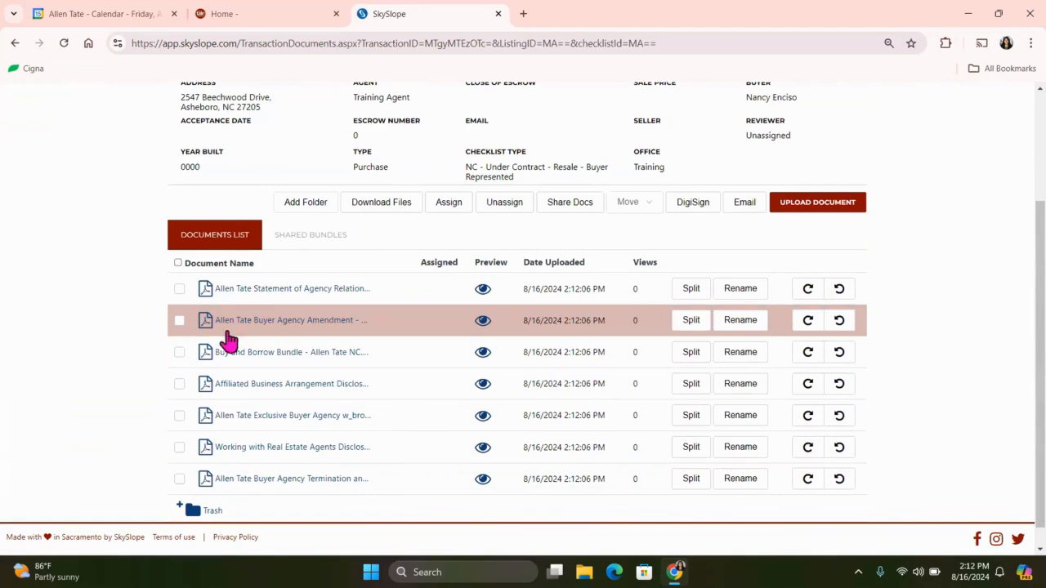
pyautogui.click(179, 321)
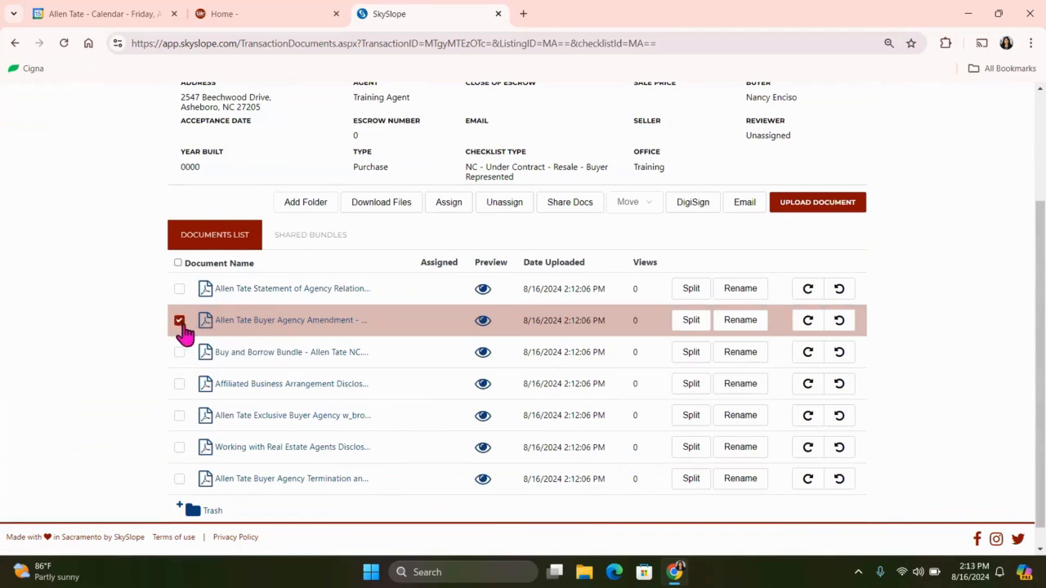
pyautogui.click(460, 206)
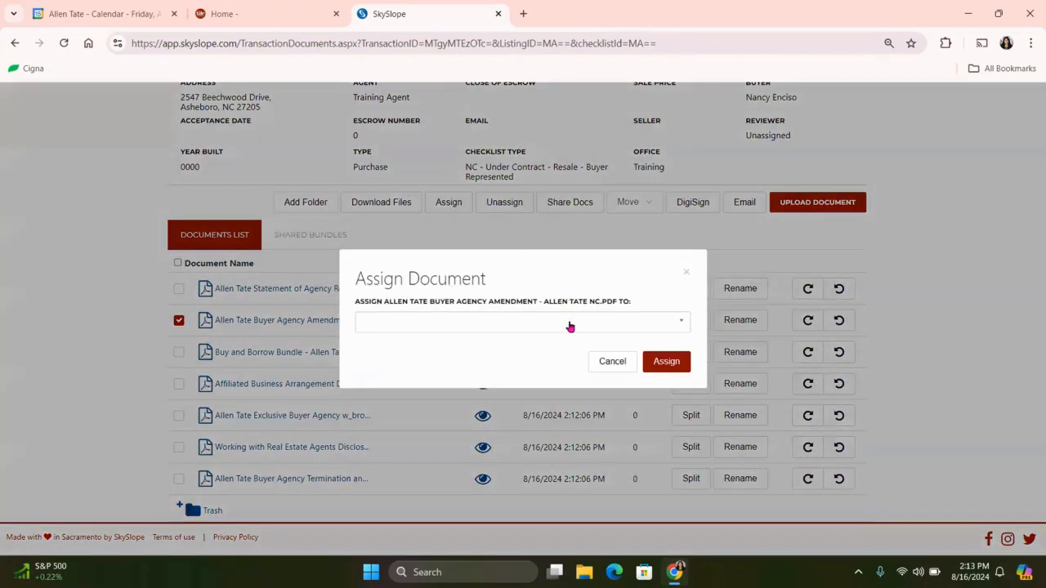
pyautogui.click(570, 323)
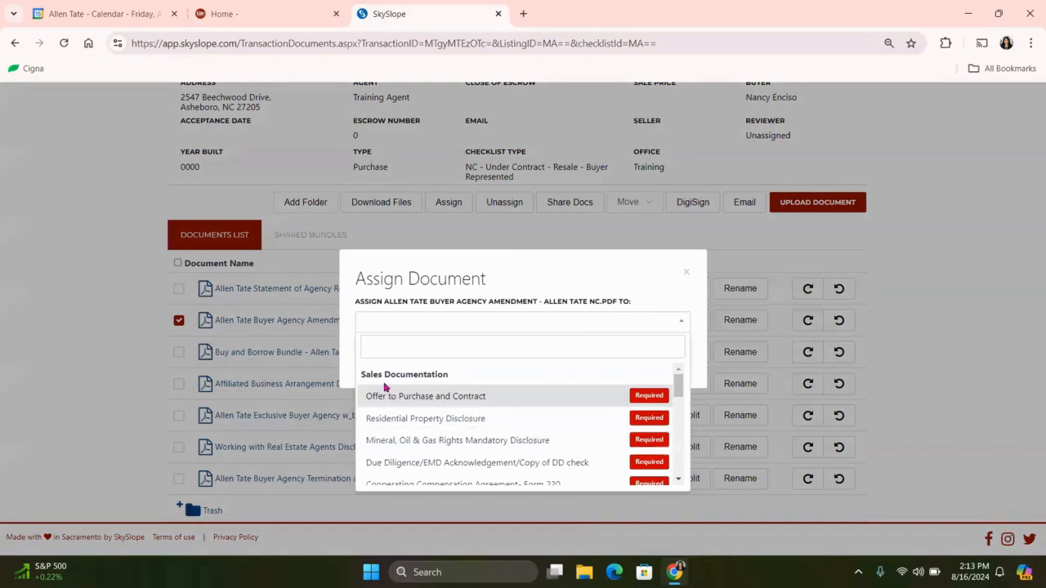
pyautogui.scroll(-8, 524, 409)
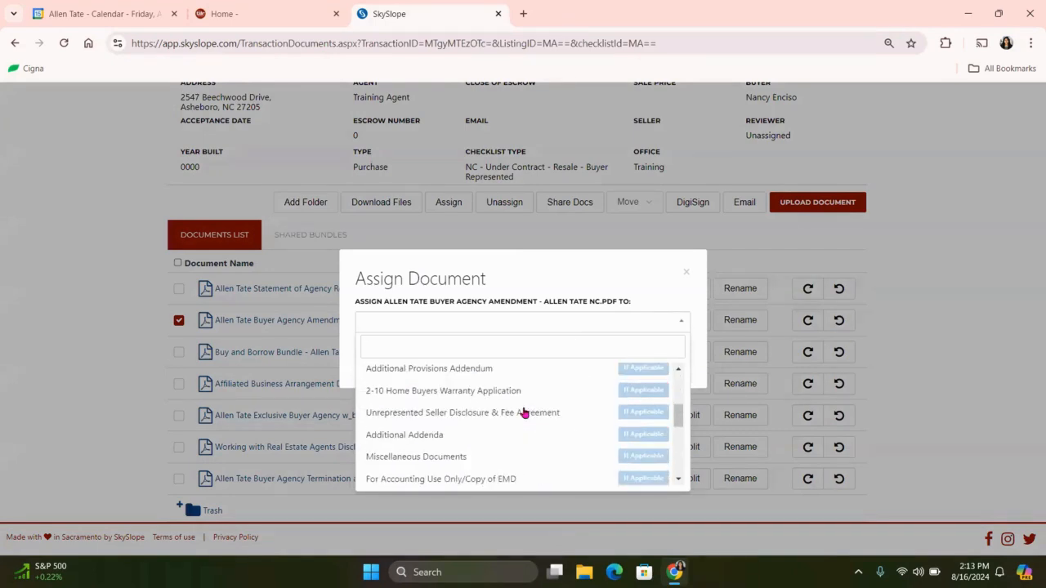
pyautogui.scroll(-5, 524, 413)
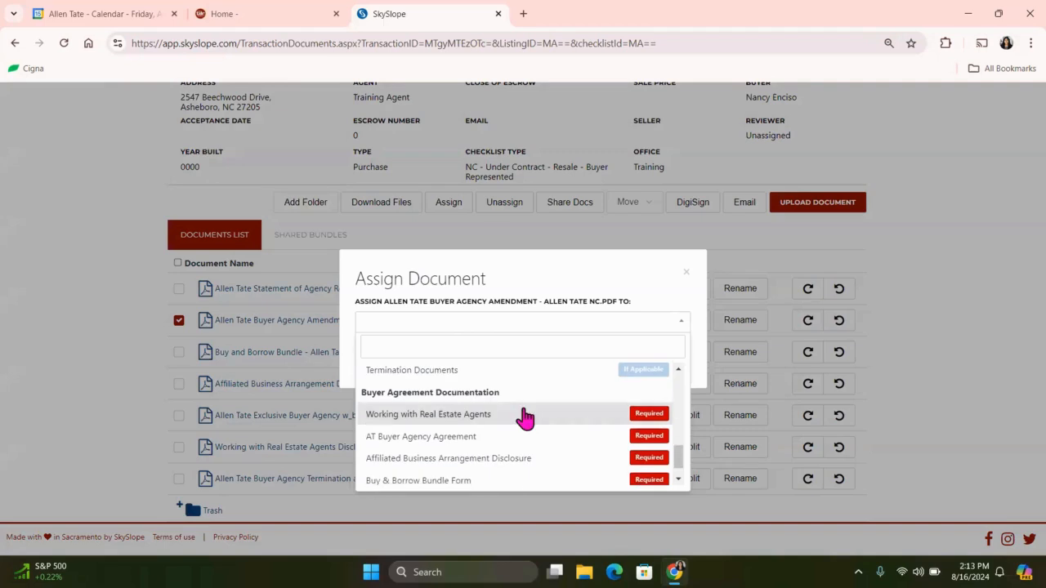
pyautogui.scroll(-1, 524, 417)
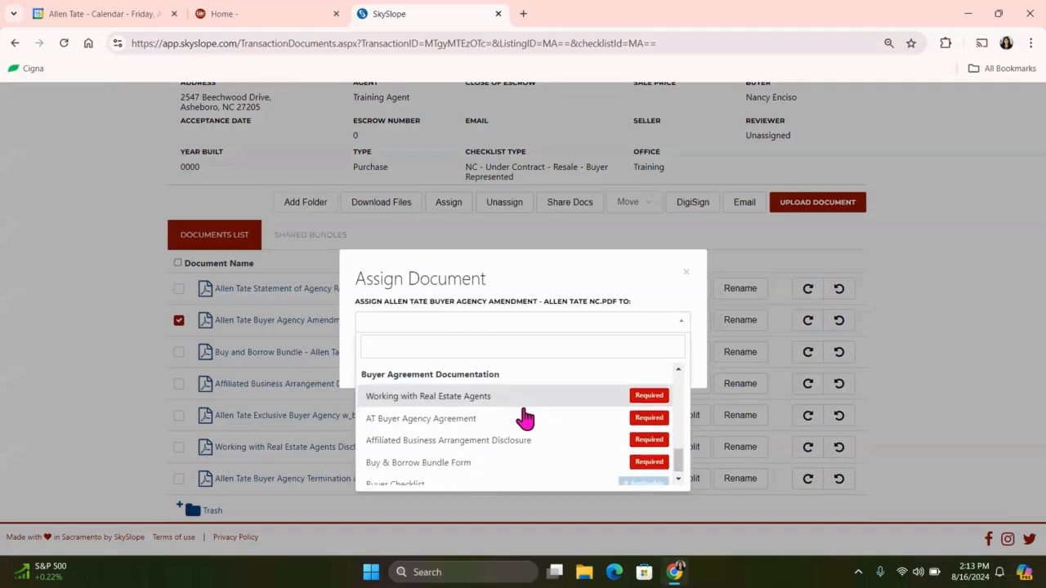
pyautogui.scroll(-1, 524, 418)
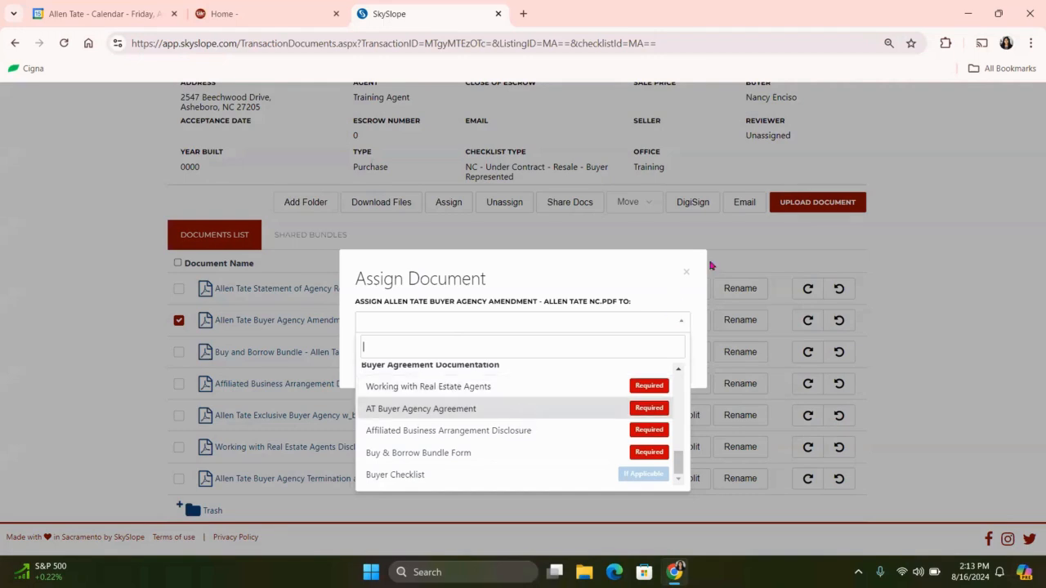
pyautogui.click(685, 273)
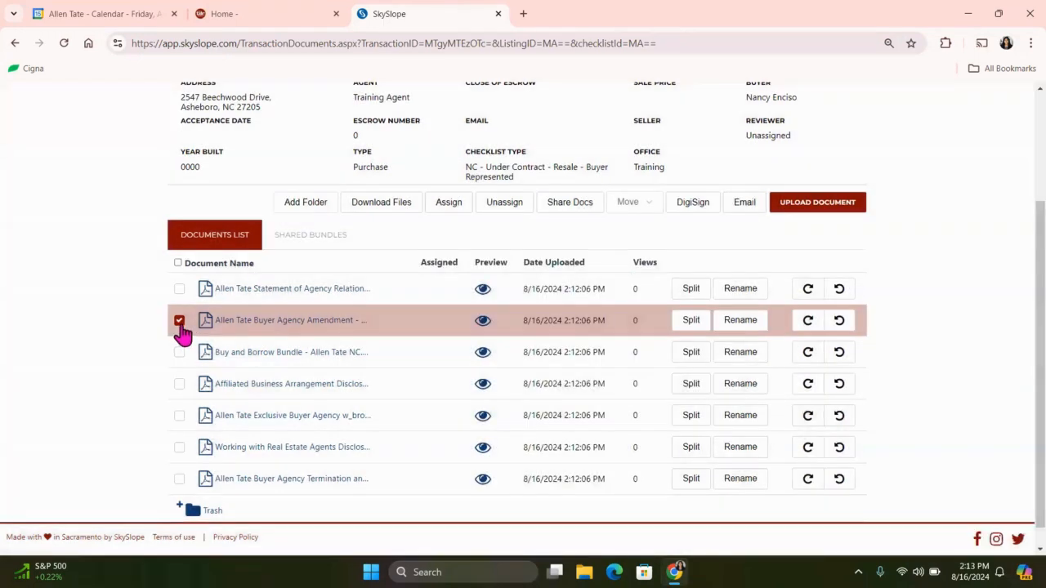
# Assign only the Buy and Borrow Bundle - Allen Tate NC document to the "Buy & Borrow Bundle Form" checklist item.
pyautogui.click(179, 352)
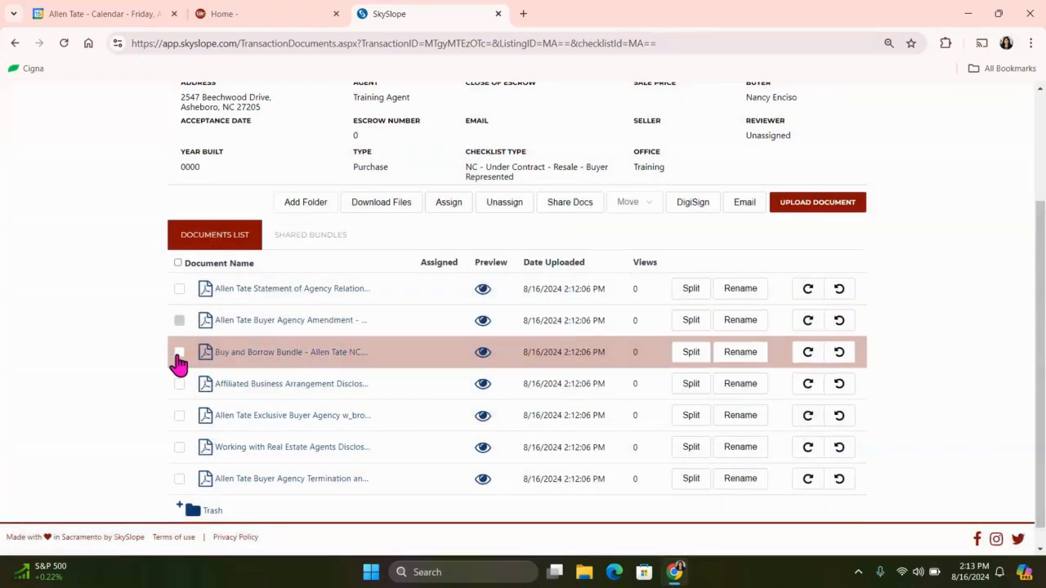
pyautogui.click(450, 206)
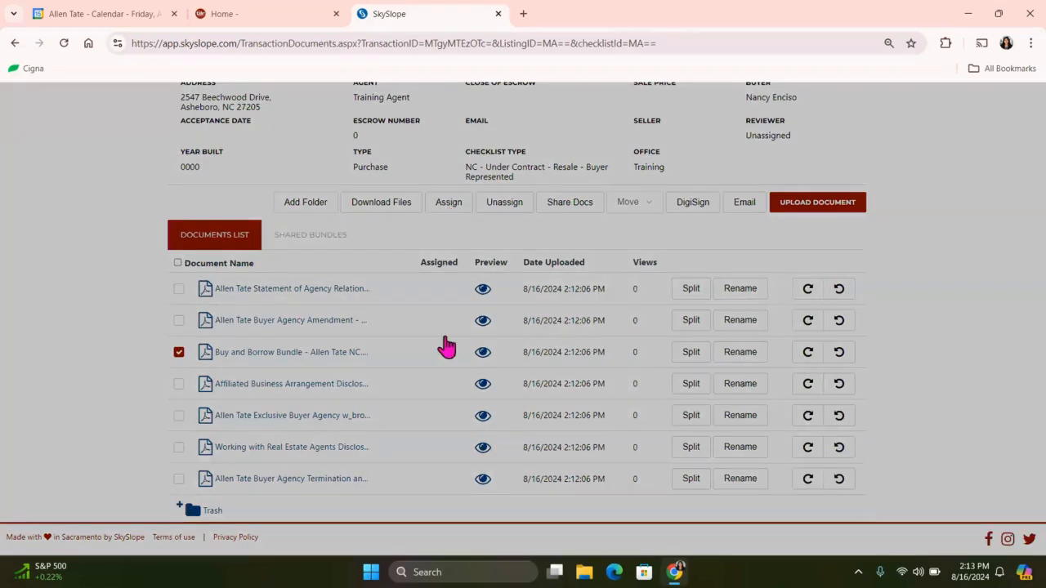
pyautogui.click(467, 327)
pyautogui.scroll(-5, 433, 408)
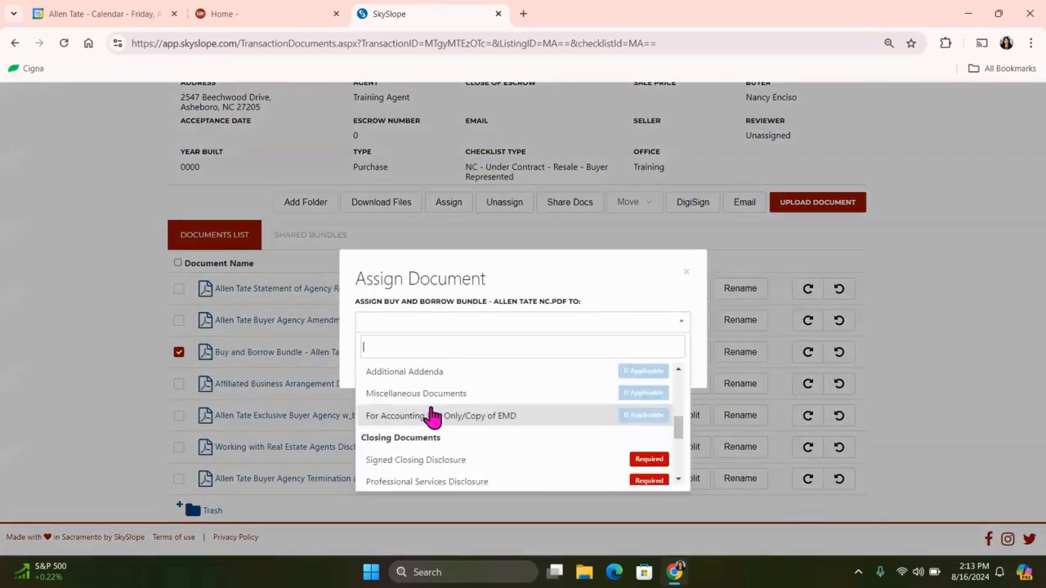
pyautogui.scroll(-3, 434, 417)
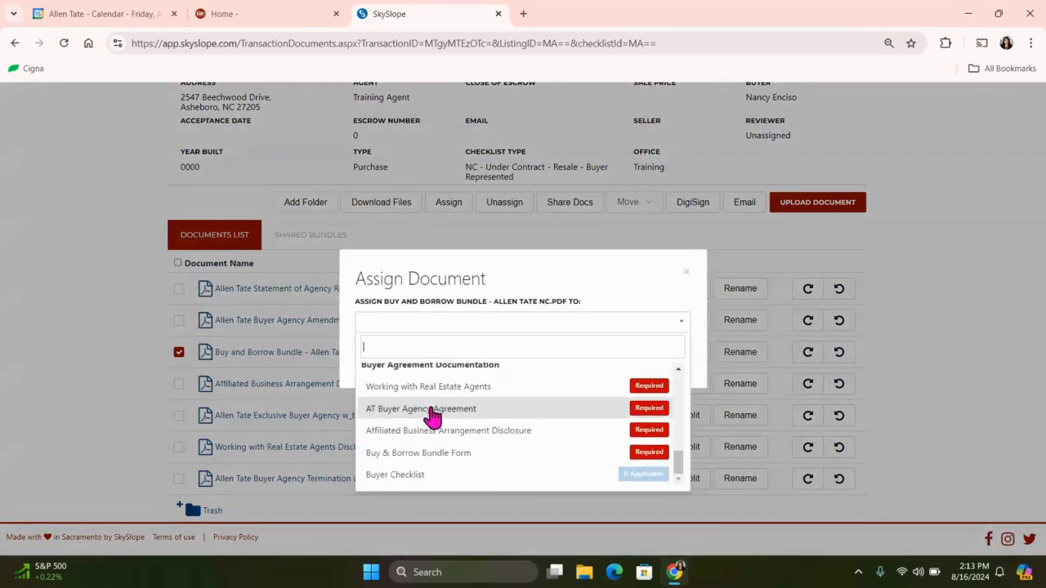
pyautogui.click(432, 454)
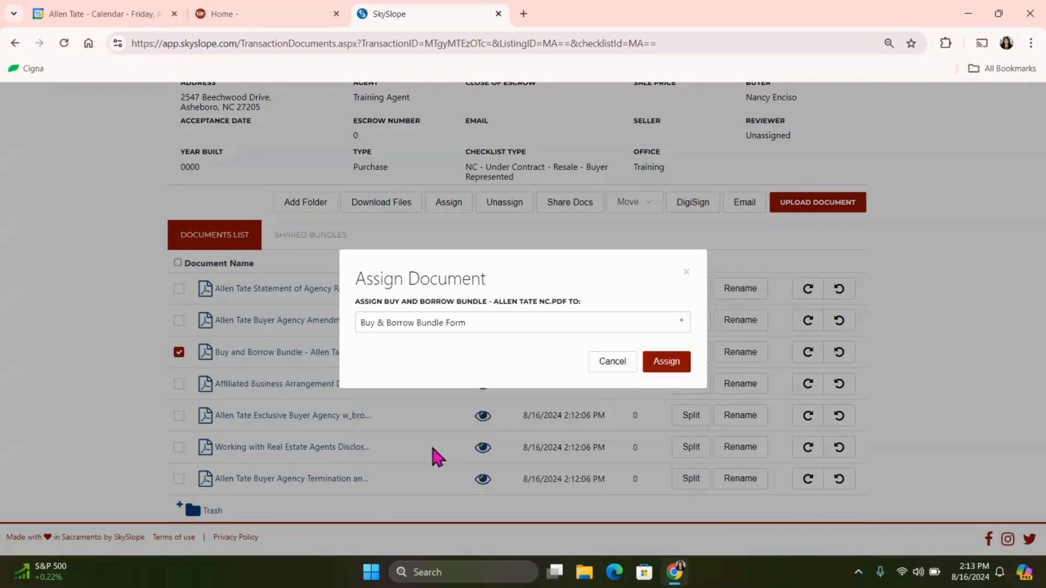
pyautogui.click(683, 364)
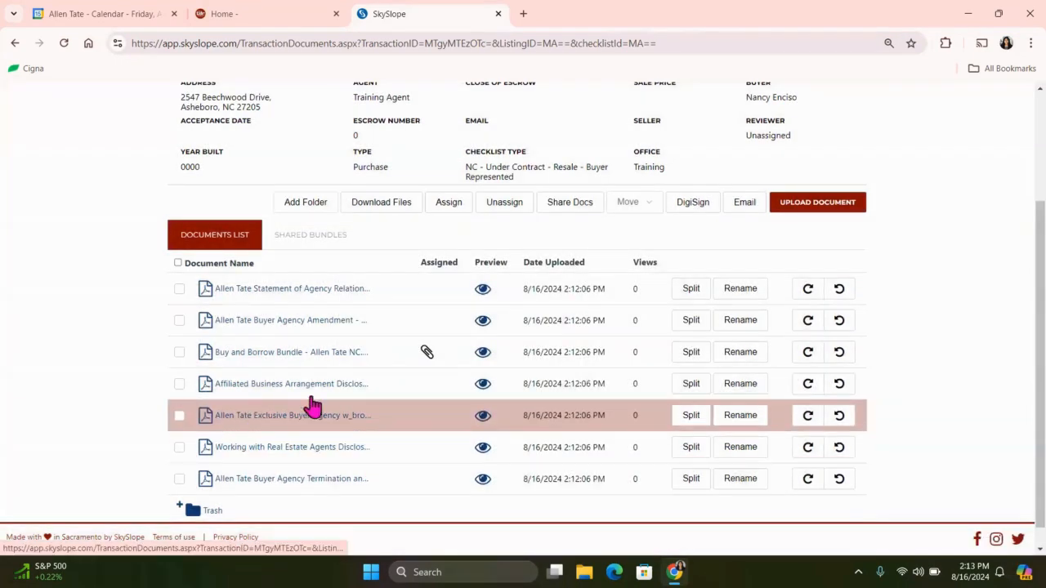
pyautogui.moveTo(441, 360)
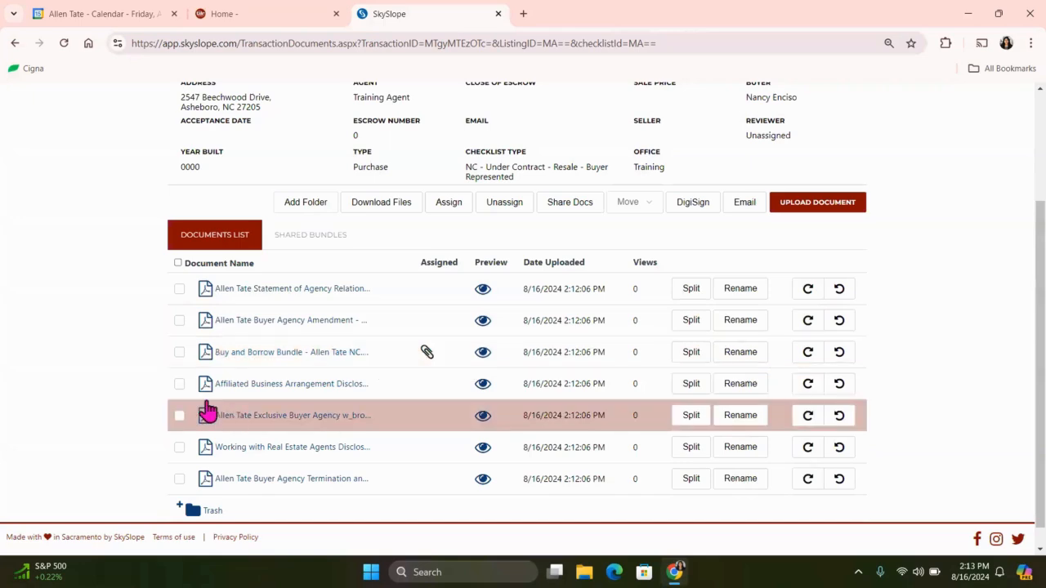
# Assign the Affiliated Business Arrangement Disclosure Statement document to the "Affiliated Business Arrangement Disclosure" checklist item.
pyautogui.click(179, 384)
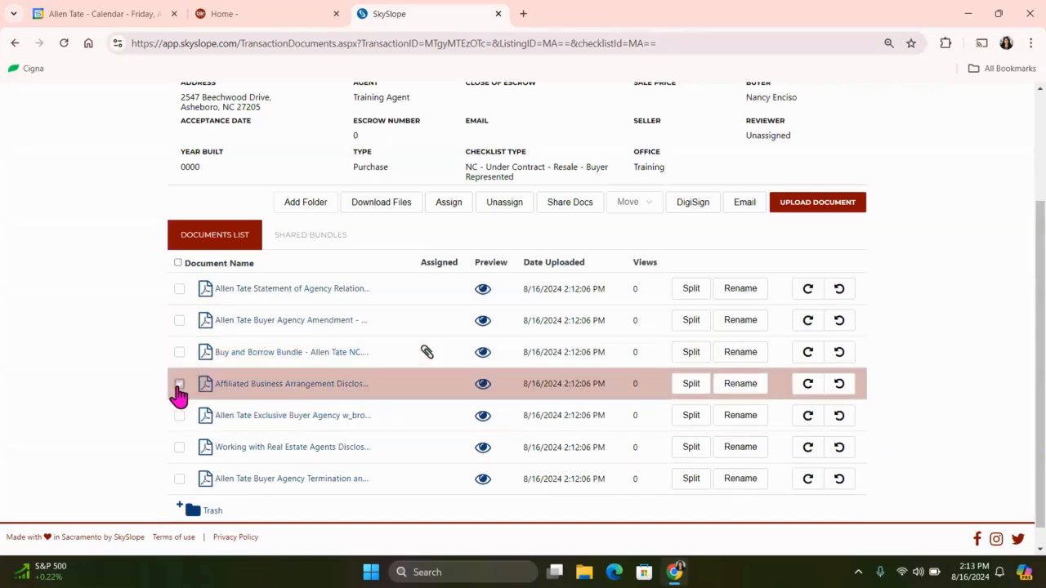
pyautogui.click(446, 204)
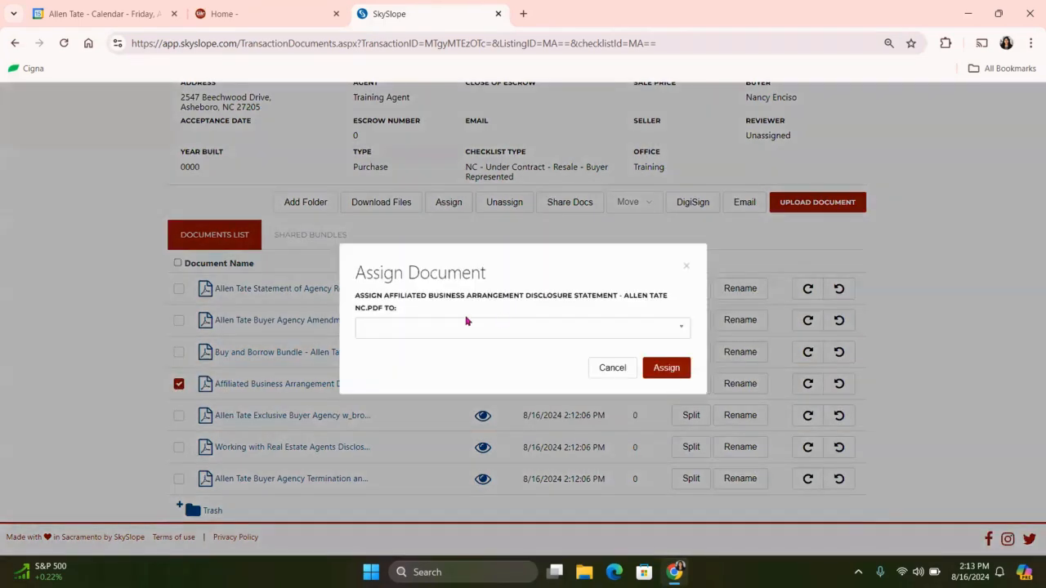
pyautogui.click(466, 328)
pyautogui.scroll(-1, 434, 420)
pyautogui.scroll(-5, 437, 426)
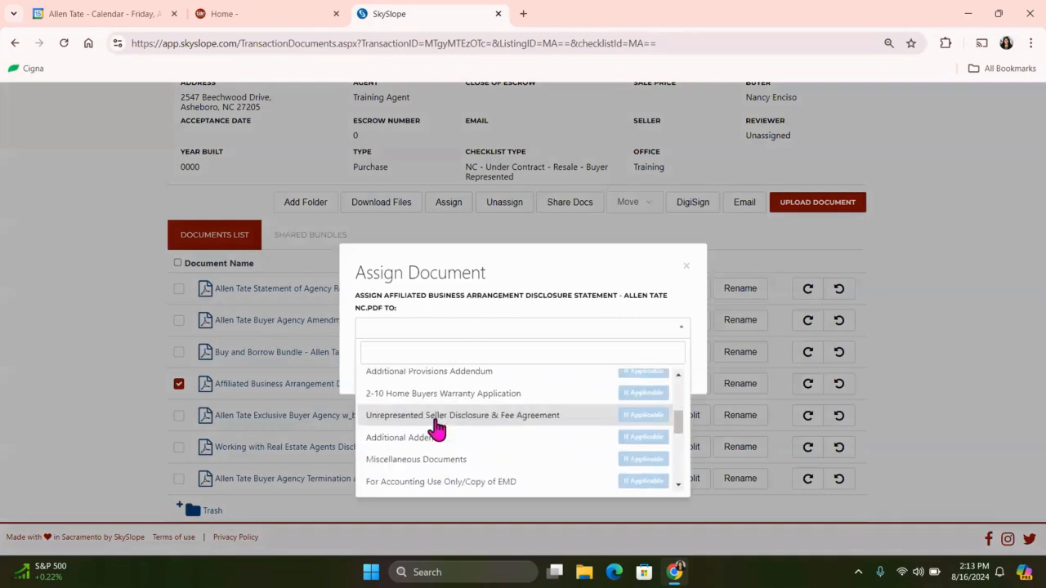
pyautogui.scroll(-2, 442, 422)
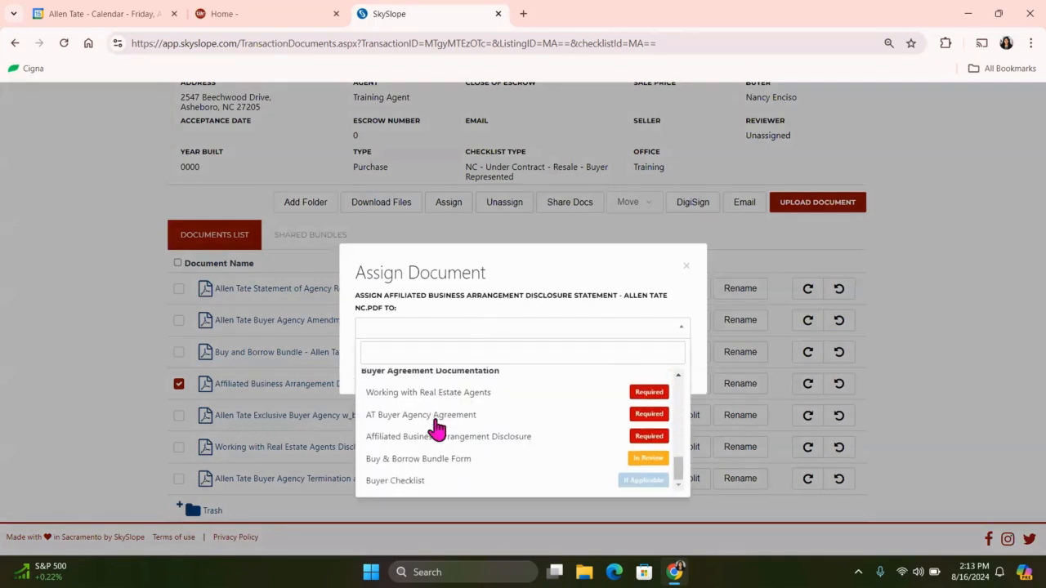
pyautogui.click(441, 437)
pyautogui.click(660, 371)
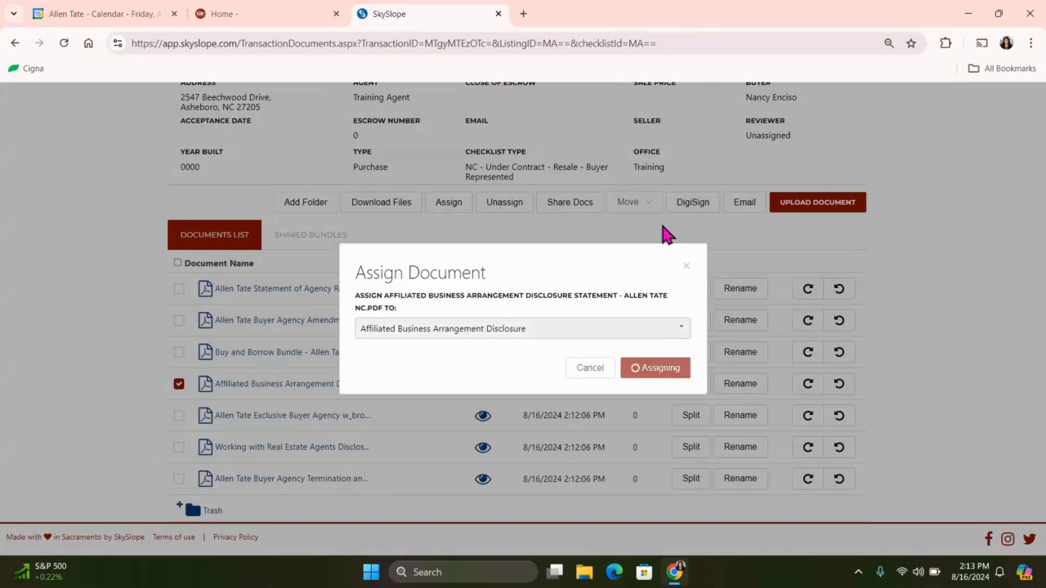
# Return to the transaction's checklist and accept the contract, converting the pre-contract file into an under-contract transaction.
pyautogui.scroll(3, 320, 185)
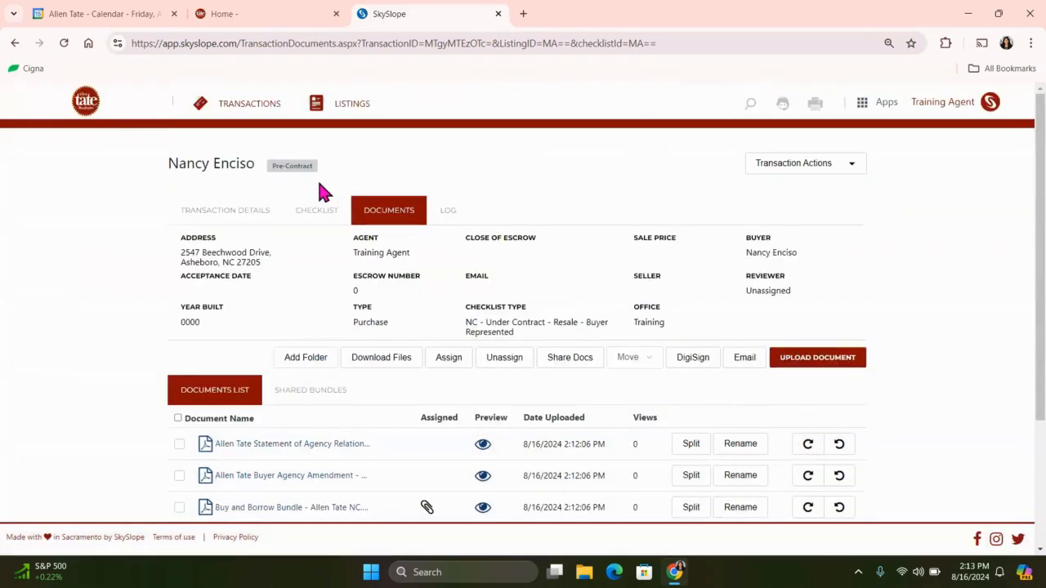
pyautogui.click(303, 211)
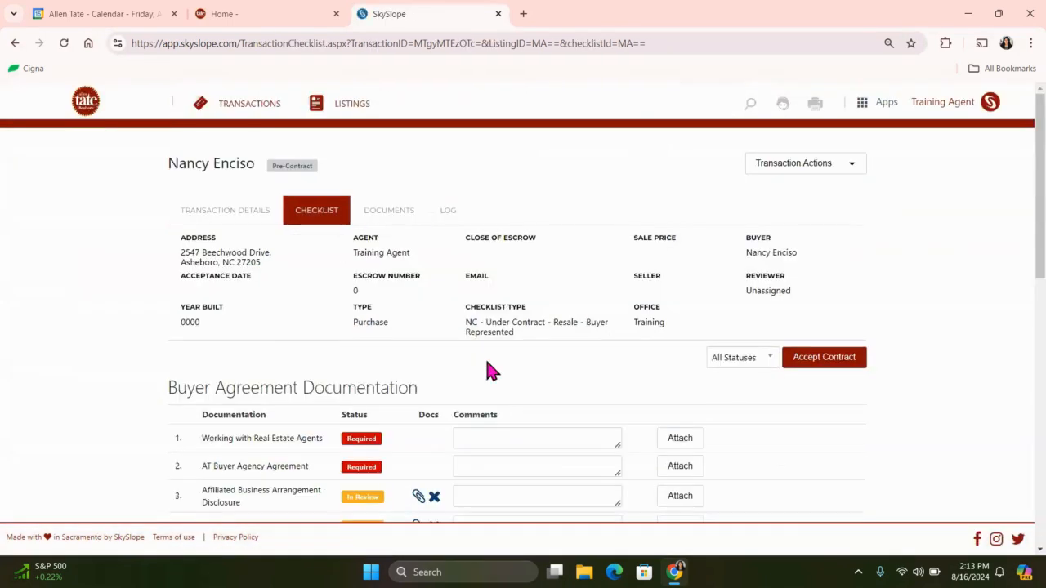
pyautogui.scroll(-2, 485, 360)
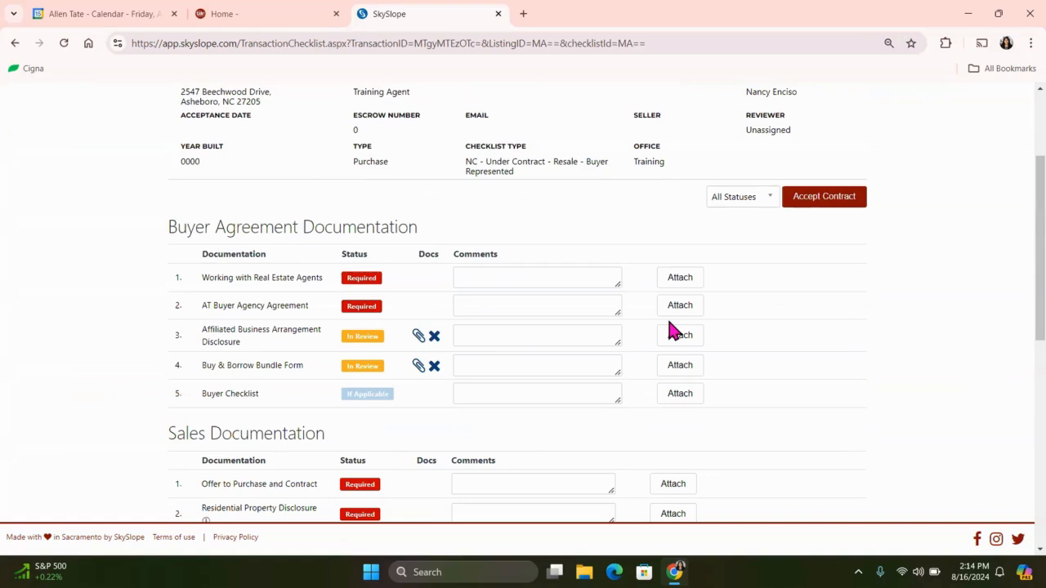
pyautogui.click(850, 200)
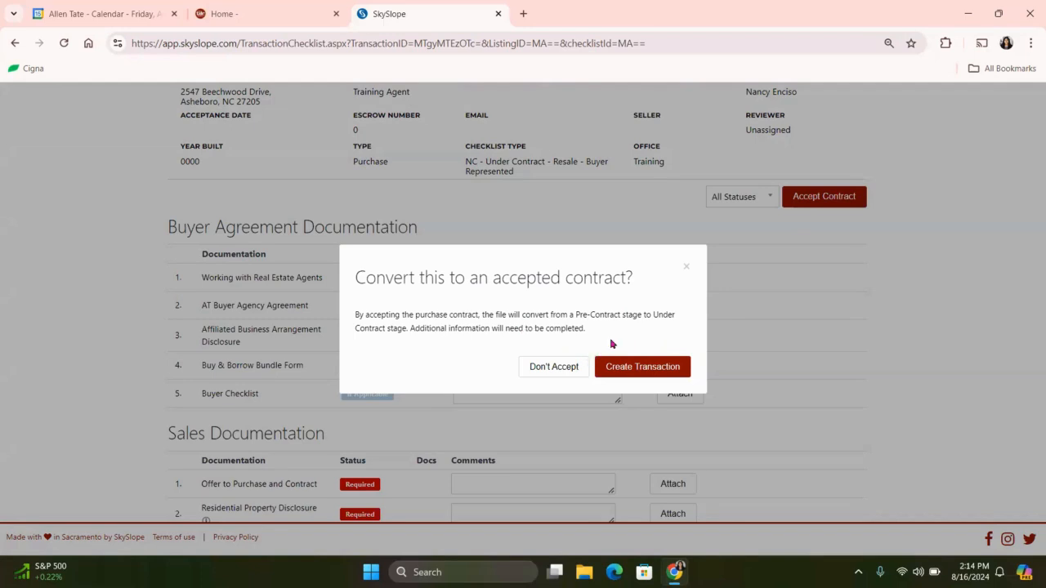
pyautogui.click(642, 374)
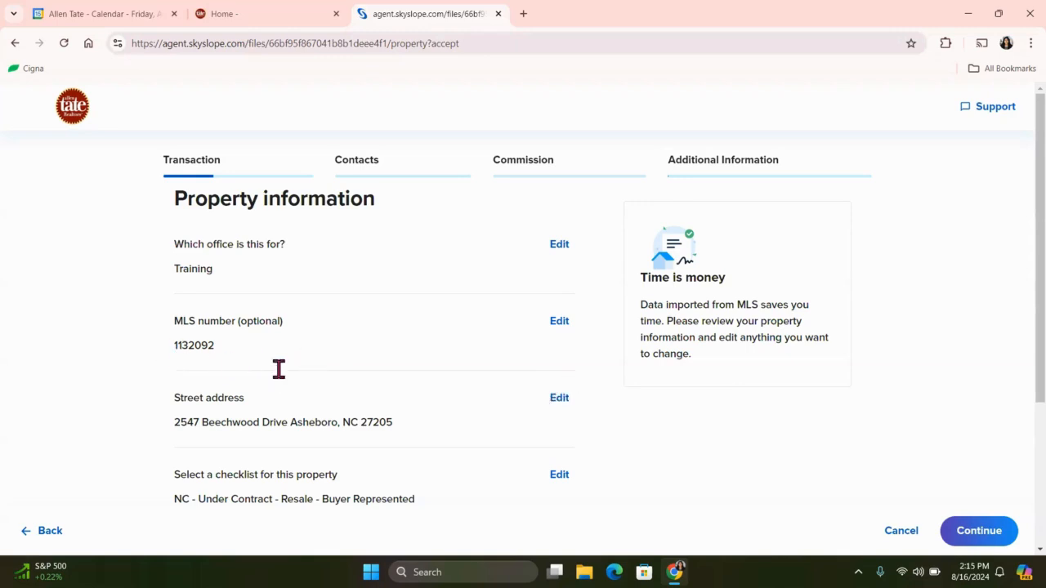
# Set the property's year built to 1999 and continue to the transaction details.
pyautogui.scroll(-2, 372, 362)
pyautogui.scroll(-1, 372, 362)
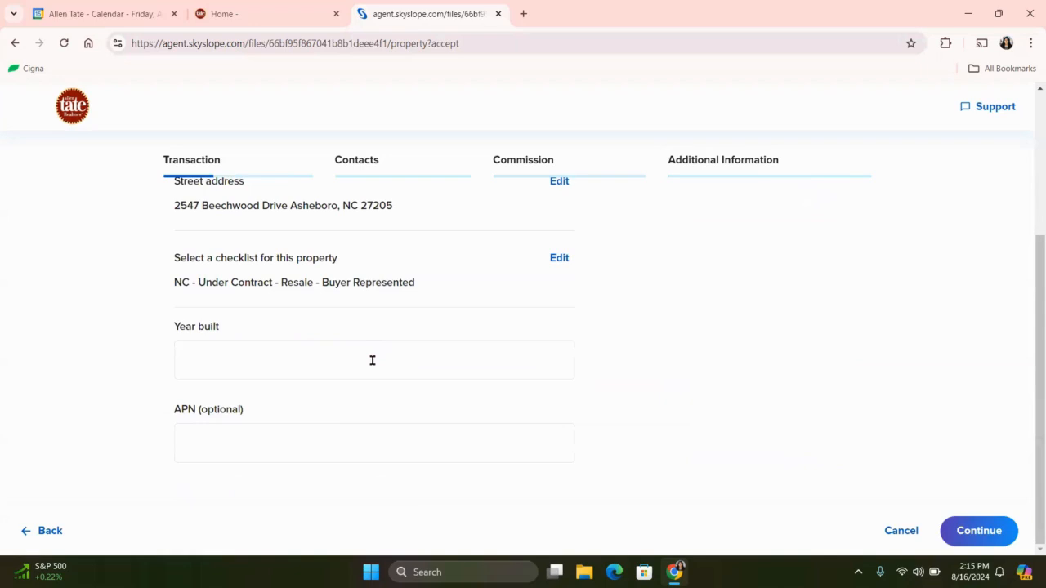
pyautogui.click(372, 362)
pyautogui.write('1999')
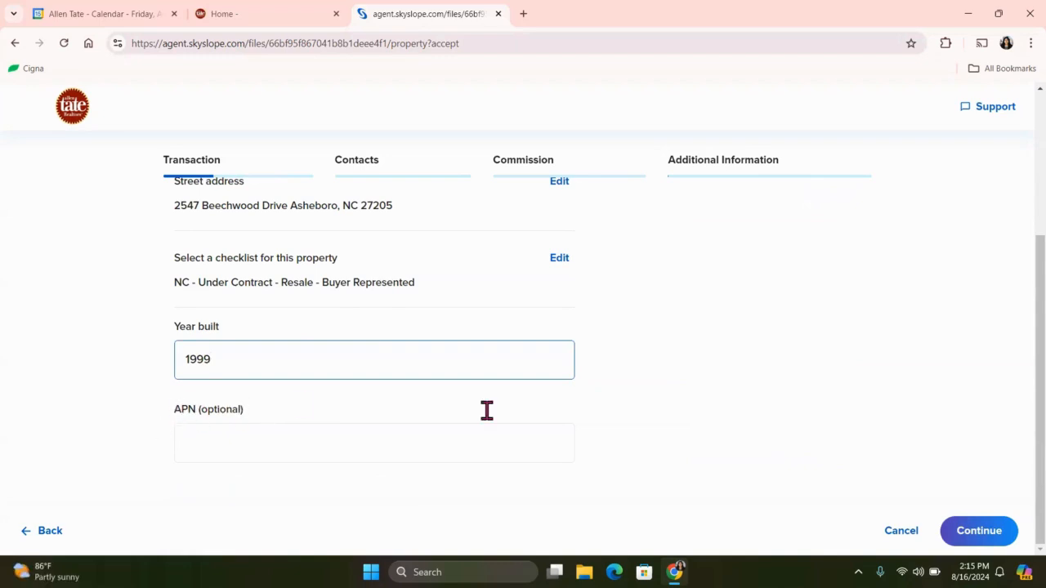
pyautogui.click(664, 408)
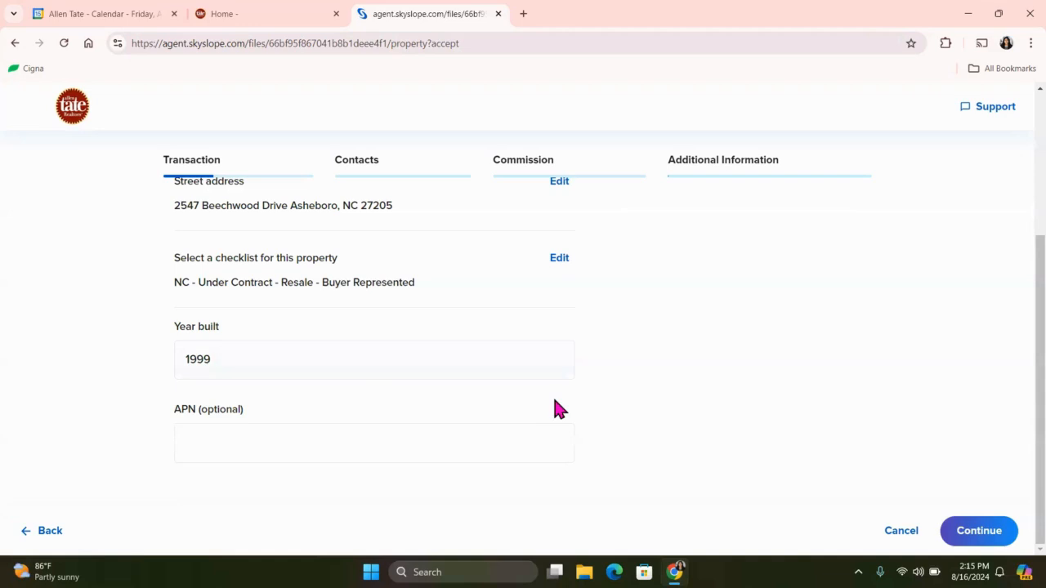
pyautogui.click(999, 544)
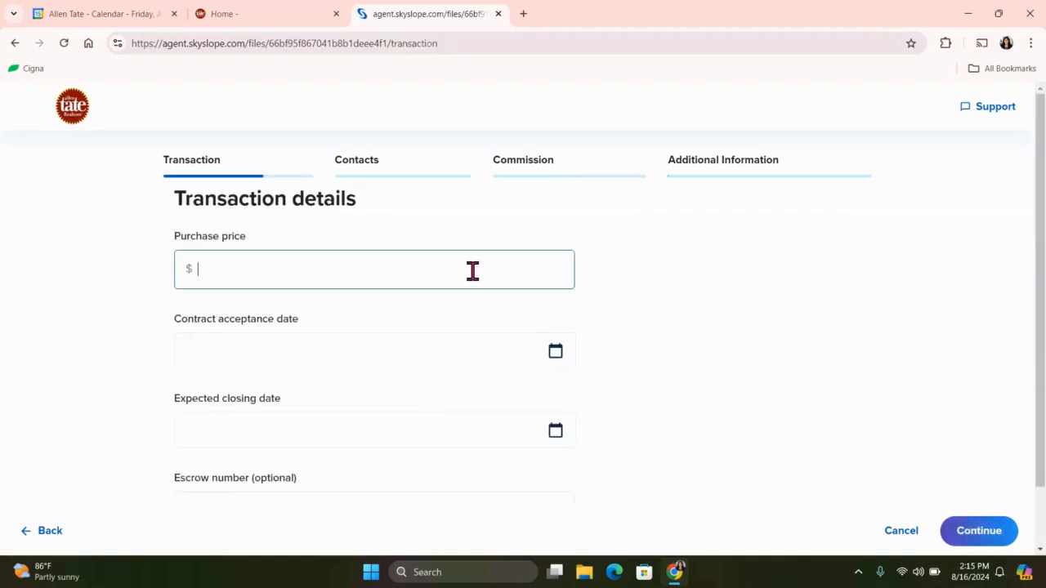
# Enter a purchase price of $300,000, contract acceptance date 08/16/2024 and expected closing date 08/30/2024.
pyautogui.write('3000000')
pyautogui.press('BackSpace')
pyautogui.click(318, 366)
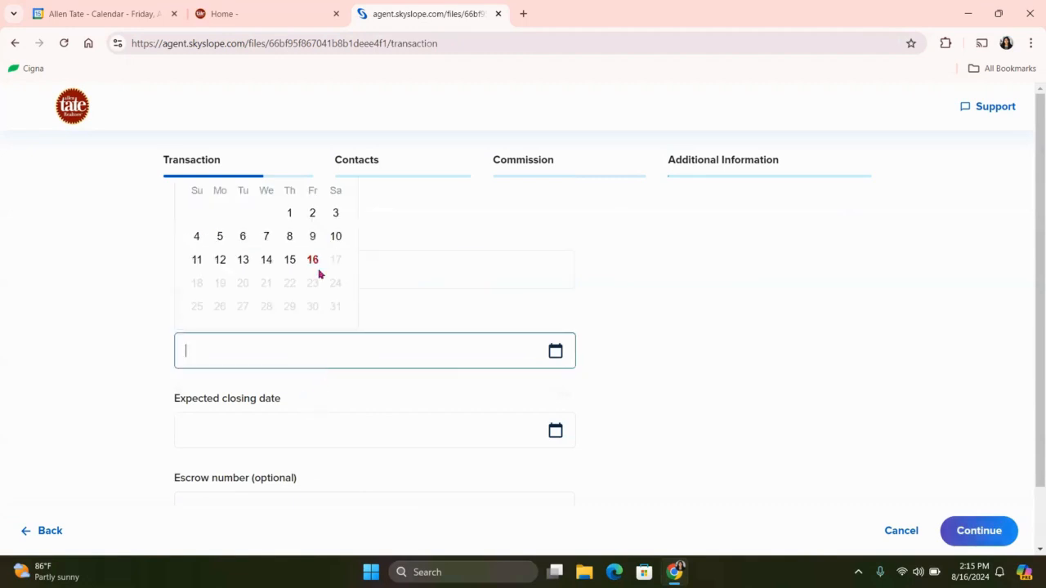
pyautogui.click(313, 260)
pyautogui.click(297, 426)
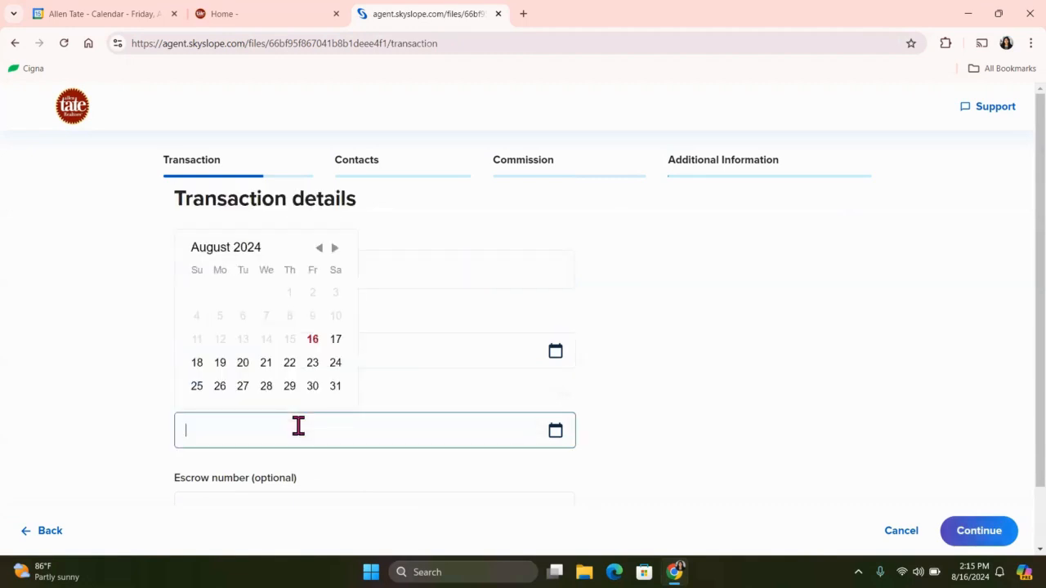
pyautogui.click(349, 392)
pyautogui.click(312, 387)
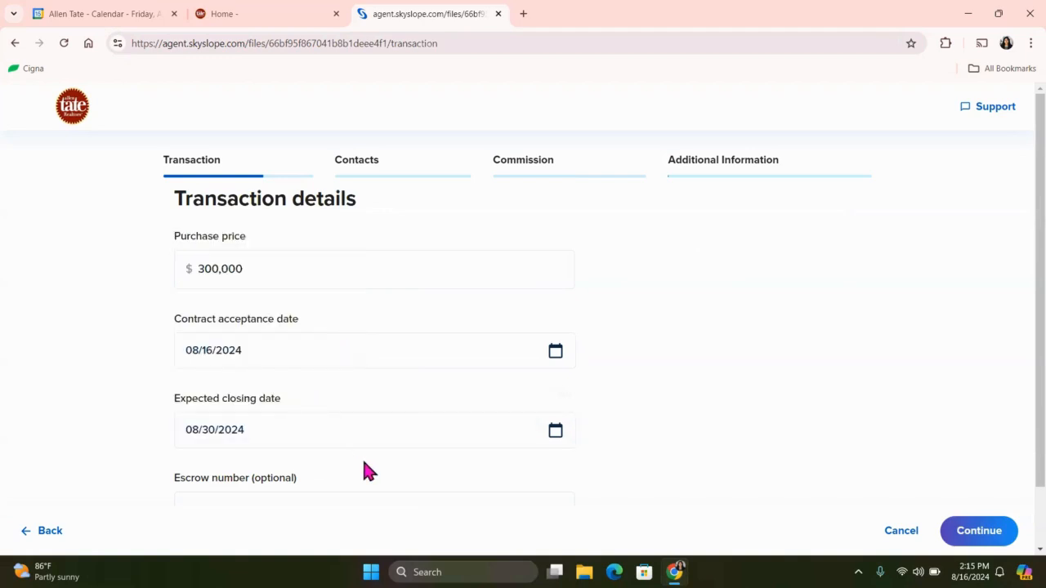
# Continue to the contacts with the escrow number left blank, enter the seller's first and last name, and continue to the agents.
pyautogui.scroll(-1, 362, 465)
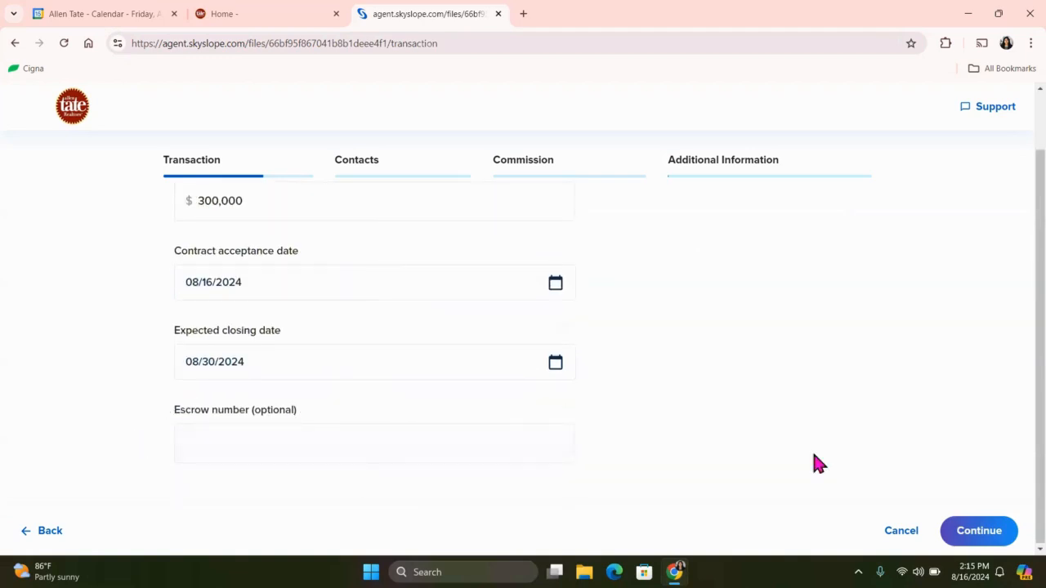
pyautogui.click(975, 543)
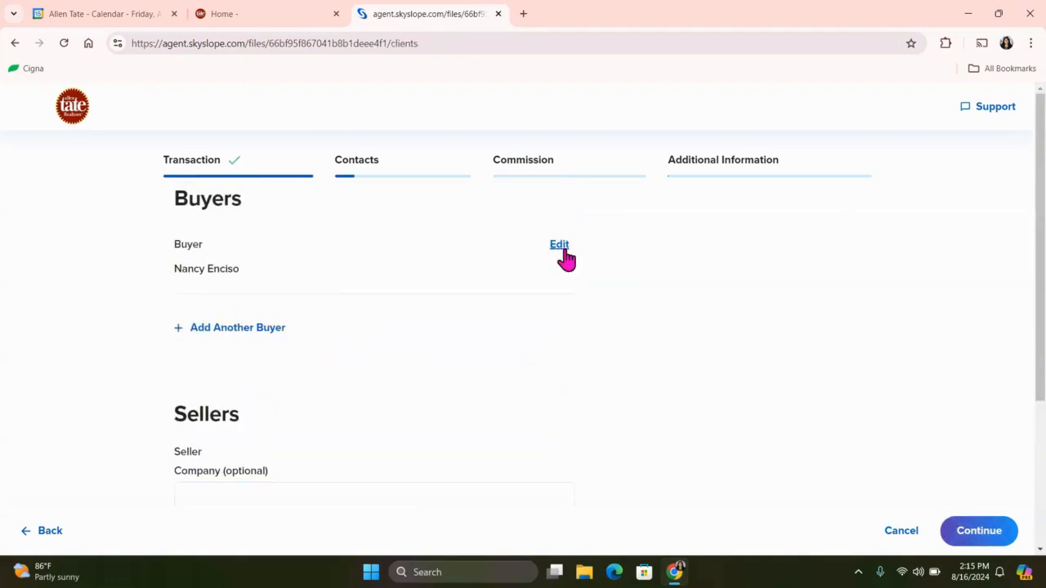
pyautogui.scroll(-2, 351, 369)
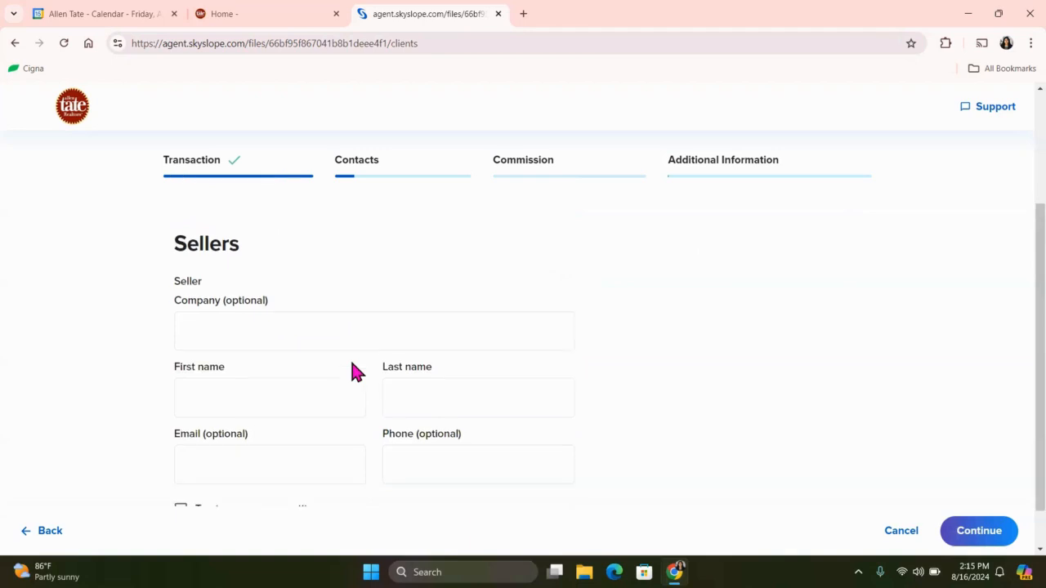
pyautogui.click(264, 398)
pyautogui.write('Sally')
pyautogui.click(448, 406)
pyautogui.write('Seller')
pyautogui.click(751, 352)
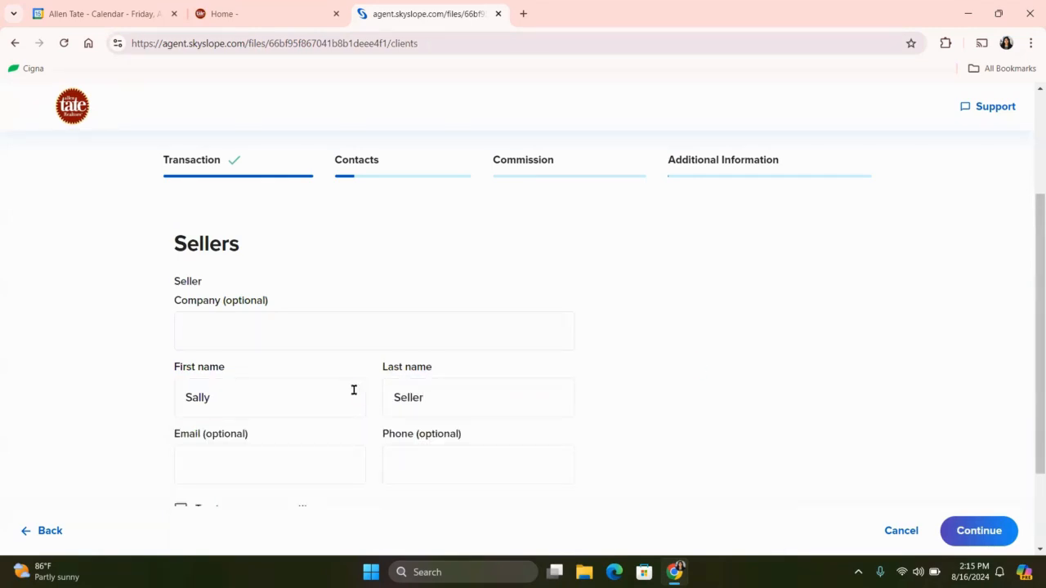
pyautogui.scroll(-2, 354, 390)
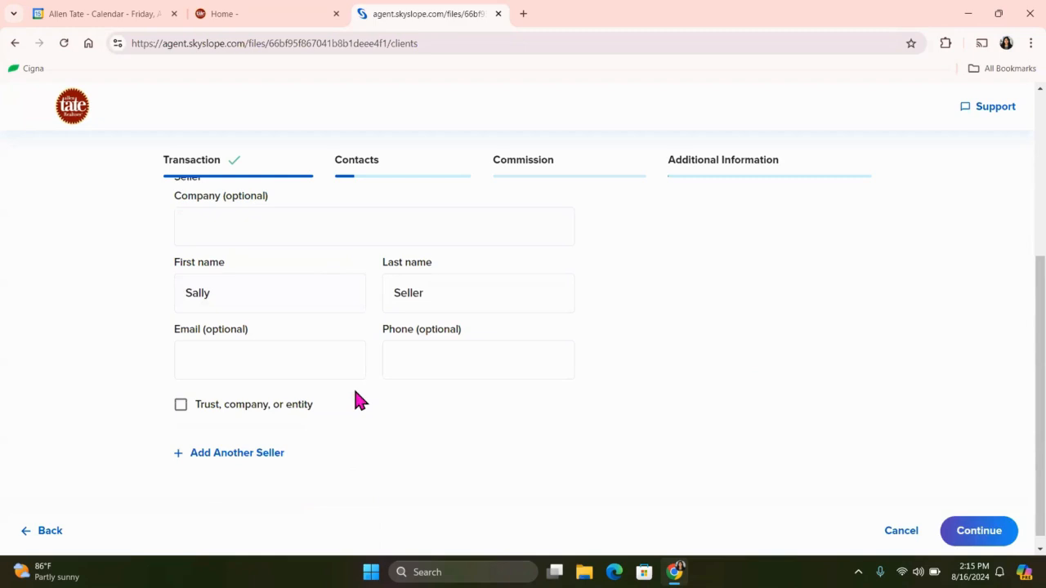
pyautogui.scroll(-1, 356, 393)
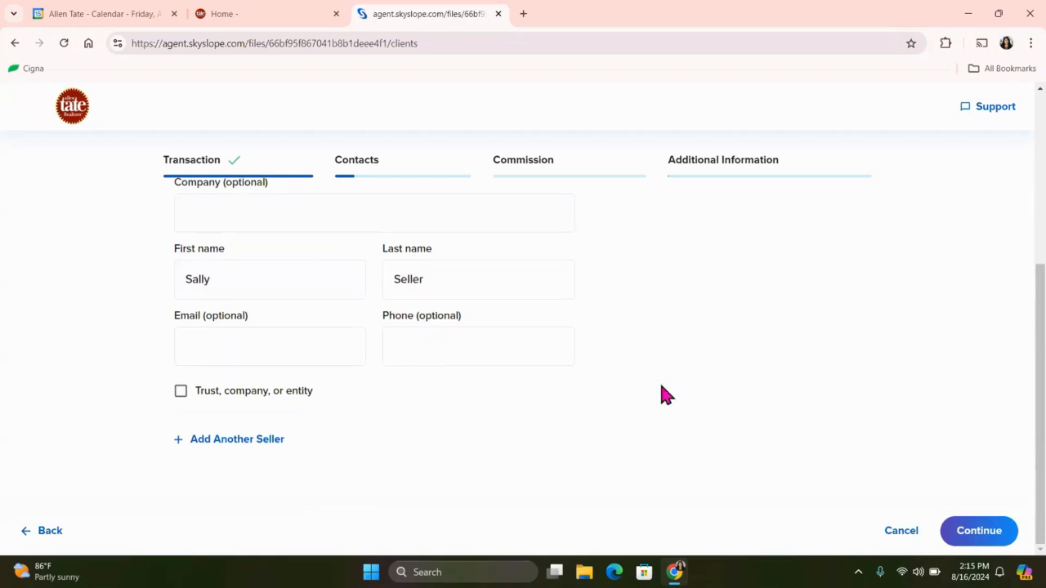
pyautogui.click(987, 537)
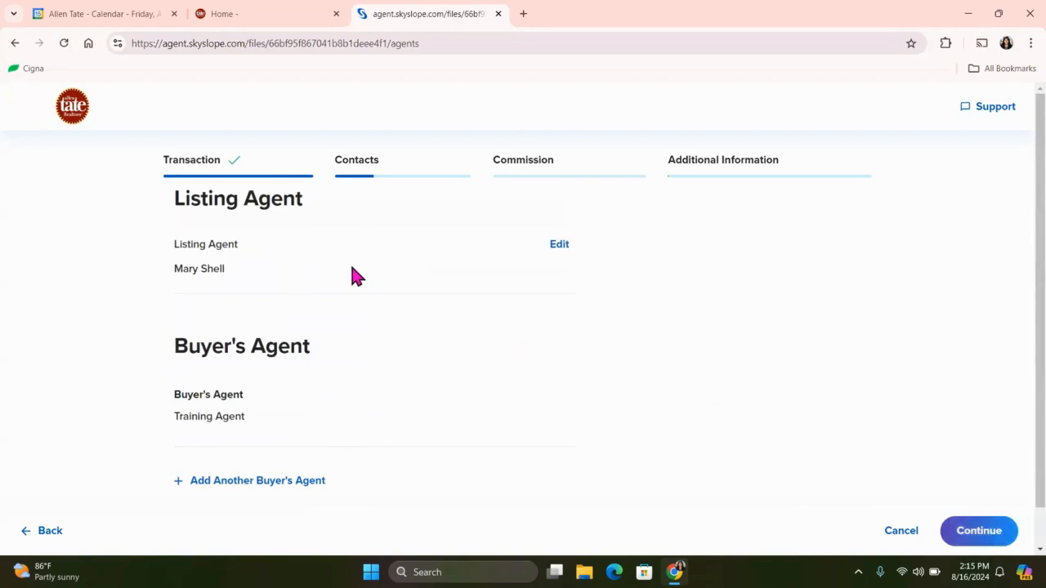
# Open the listing agent's details for editing, save them, and continue to the escrow, title and attorney contacts.
pyautogui.click(562, 245)
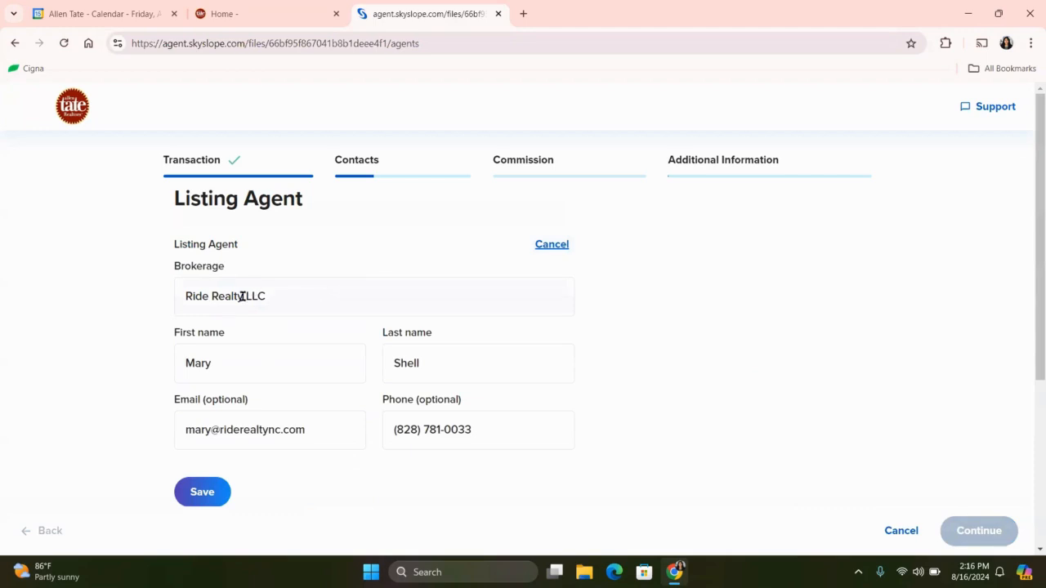
pyautogui.scroll(-3, 334, 423)
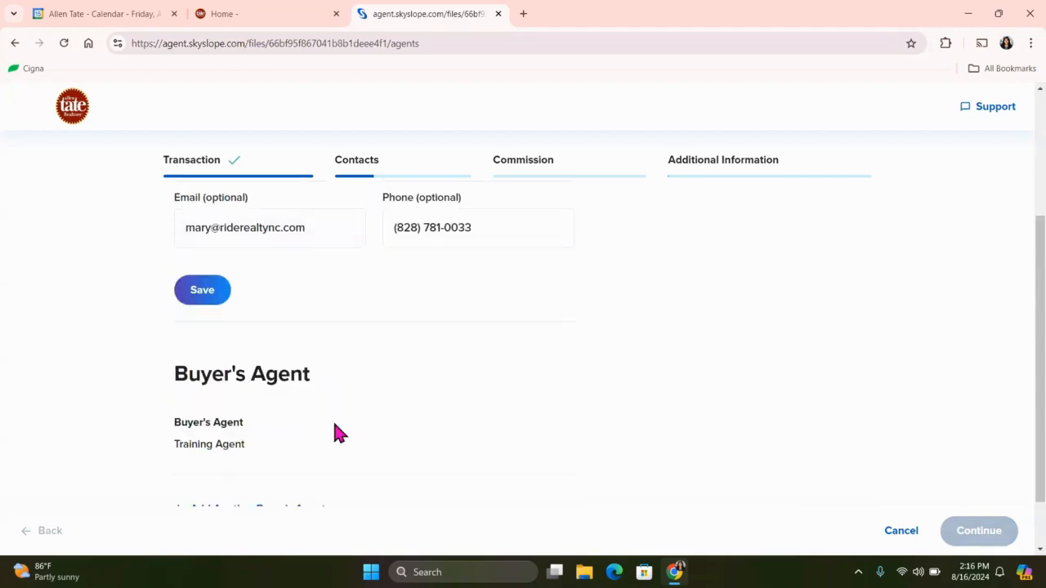
pyautogui.scroll(-1, 334, 425)
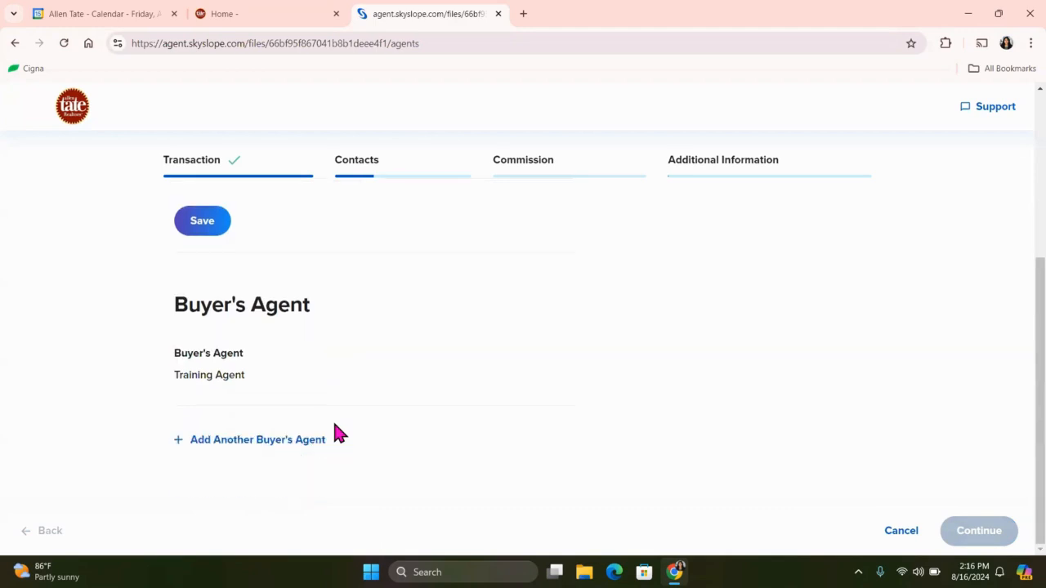
pyautogui.click(187, 230)
pyautogui.click(990, 532)
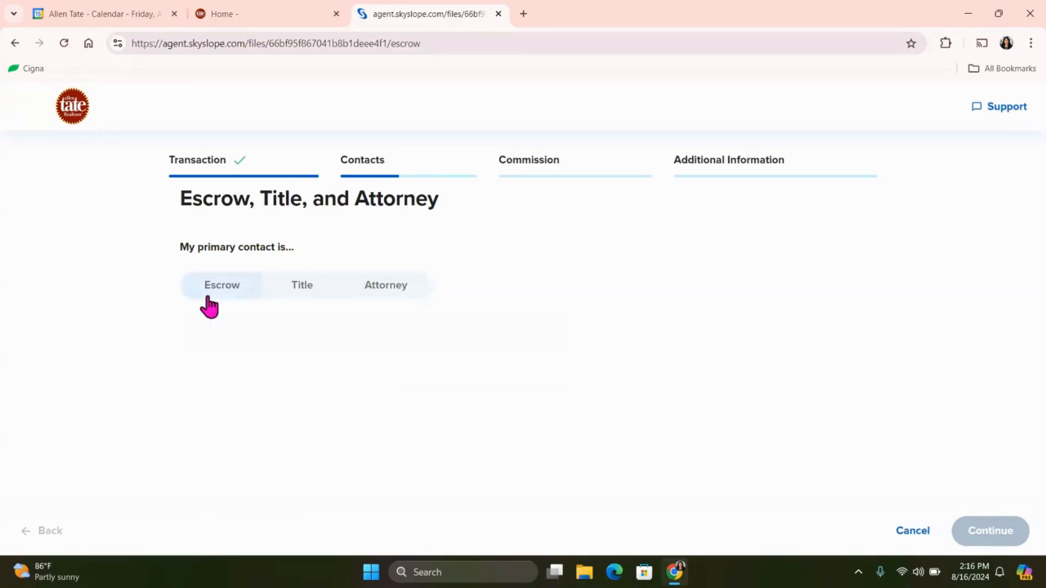
# Try Title and Escrow as the primary contact type, choosing No for getting escrow or title started now.
pyautogui.click(286, 292)
pyautogui.click(307, 299)
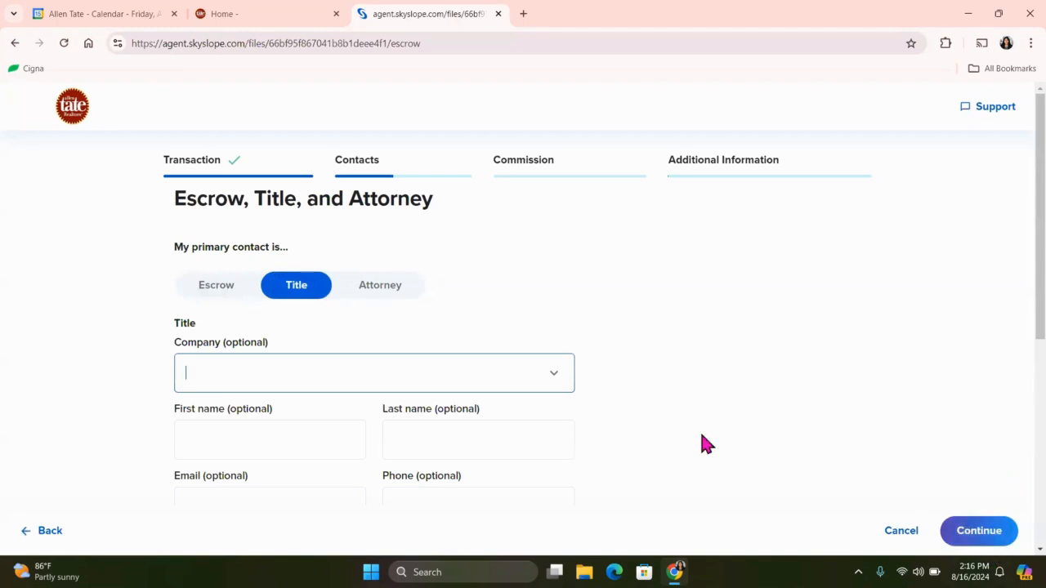
pyautogui.click(217, 287)
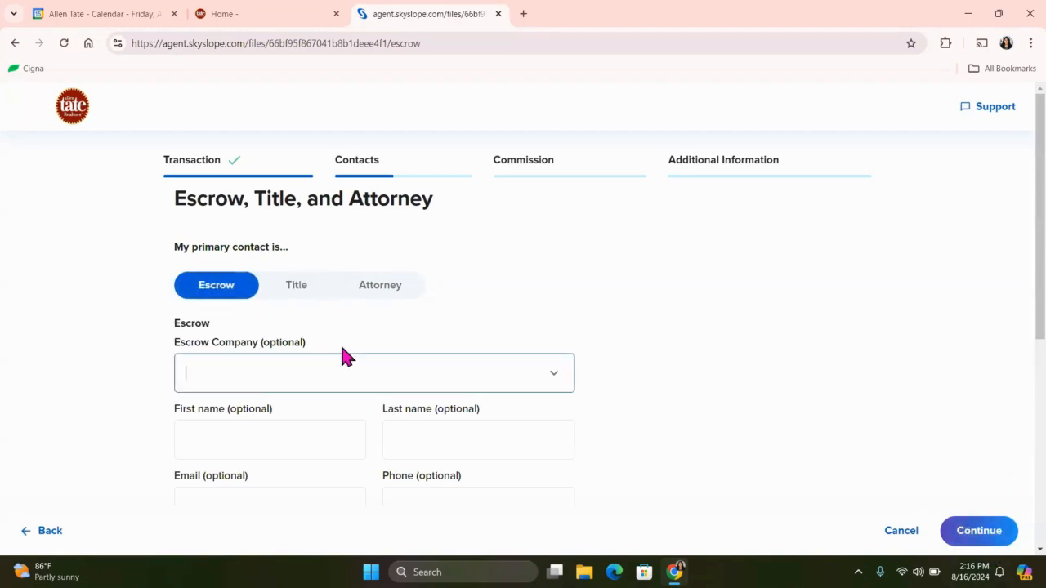
pyautogui.scroll(-2, 428, 331)
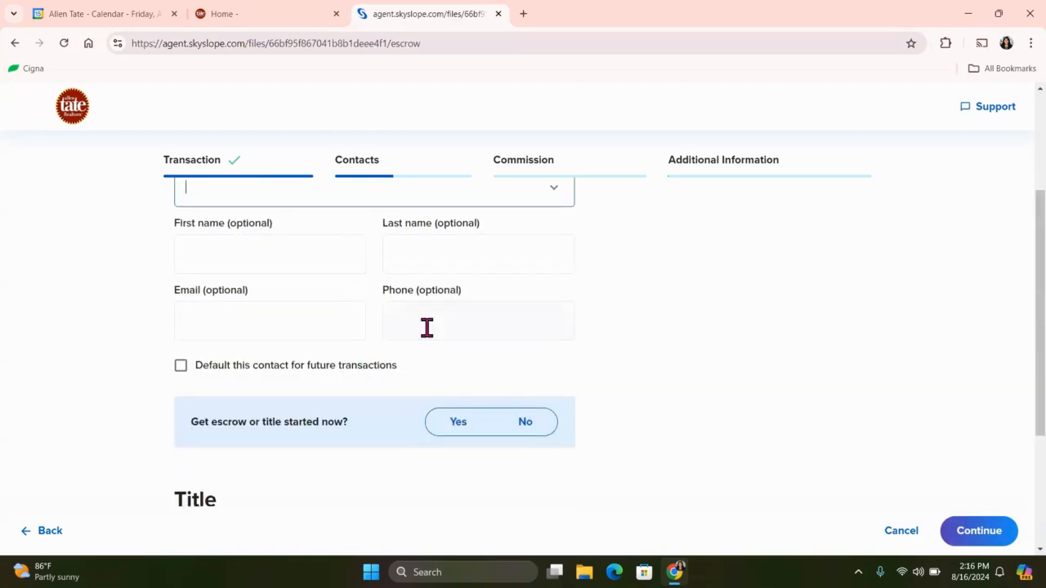
pyautogui.scroll(-2, 426, 327)
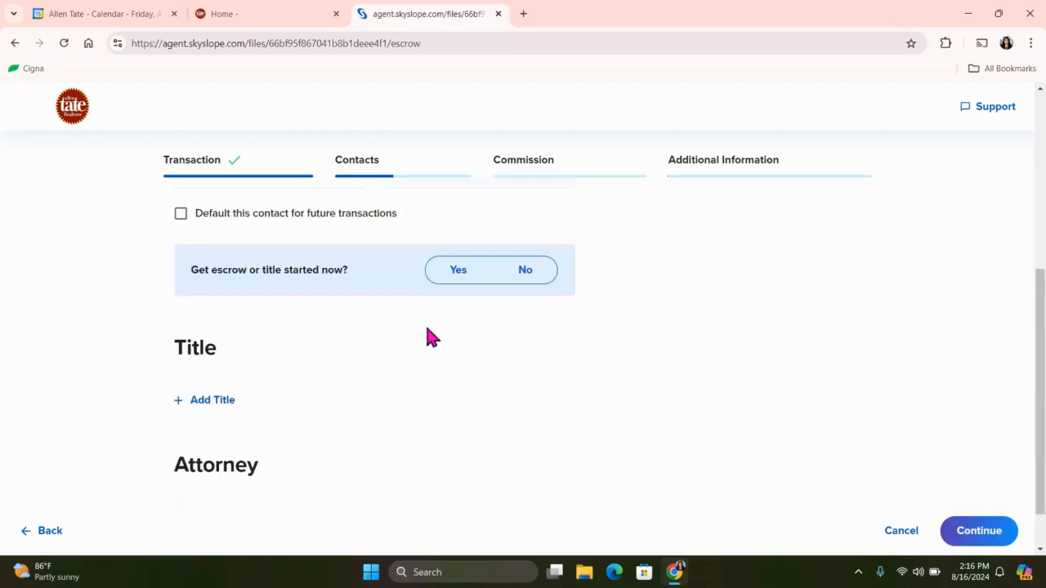
pyautogui.click(513, 274)
pyautogui.scroll(3, 572, 307)
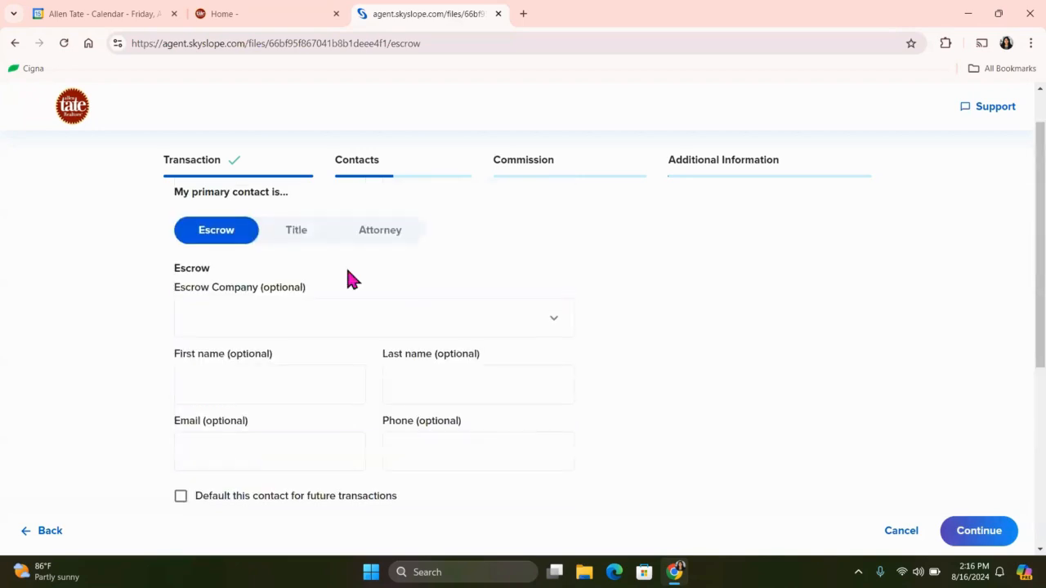
pyautogui.click(291, 232)
pyautogui.scroll(-4, 444, 330)
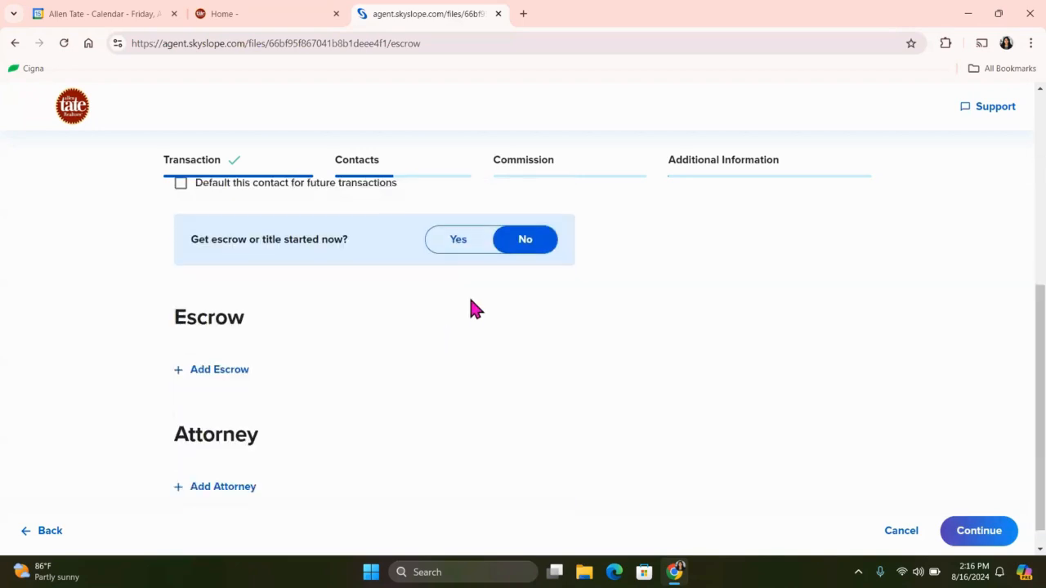
# Set Attorney as the primary contact, answer No to getting escrow or title started now, and continue with the contact fields blank.
pyautogui.scroll(4, 515, 254)
pyautogui.click(409, 252)
pyautogui.scroll(-3, 561, 221)
pyautogui.click(453, 376)
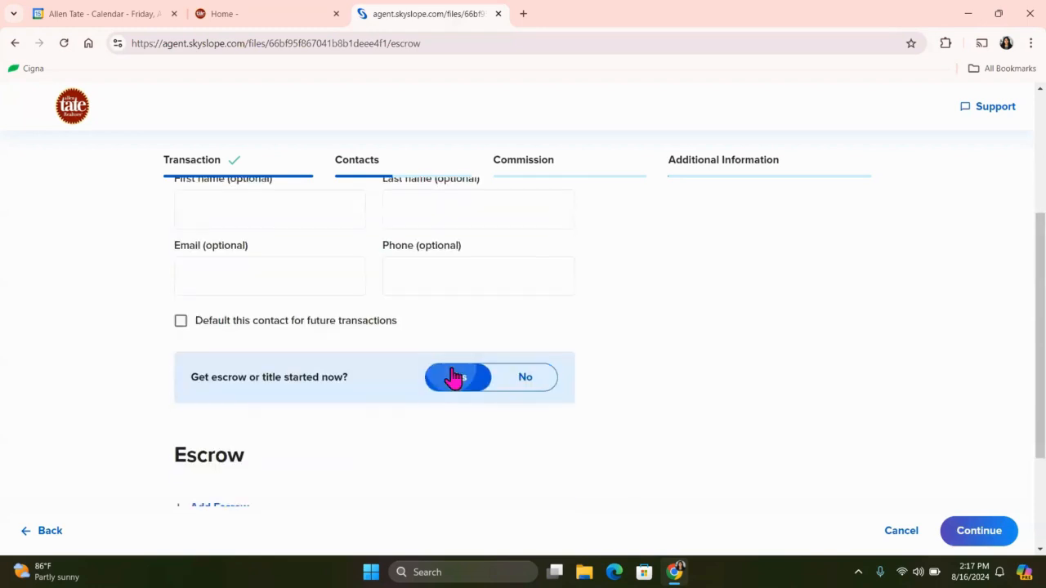
pyautogui.scroll(-1, 568, 412)
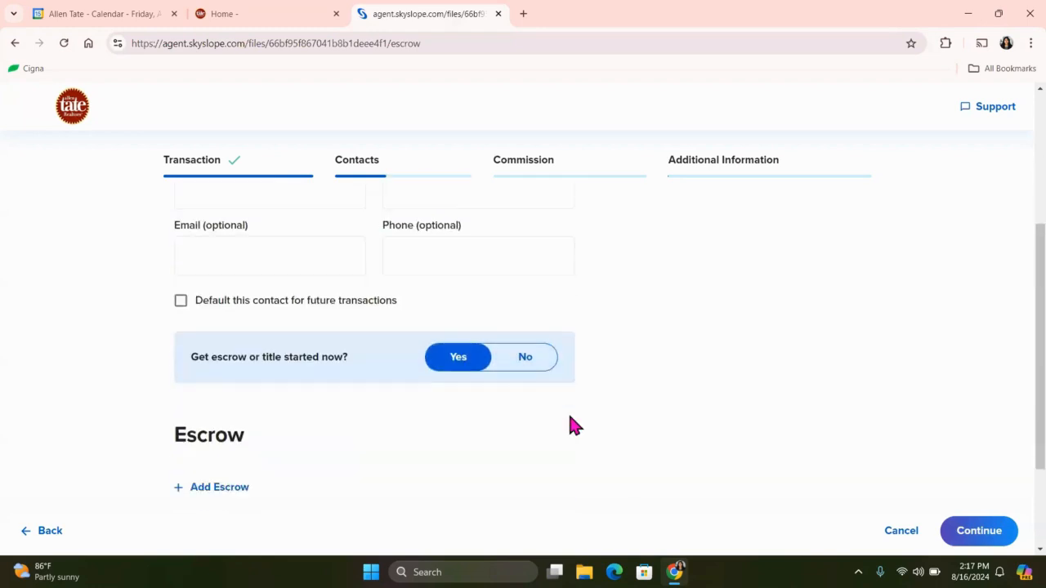
pyautogui.click(527, 346)
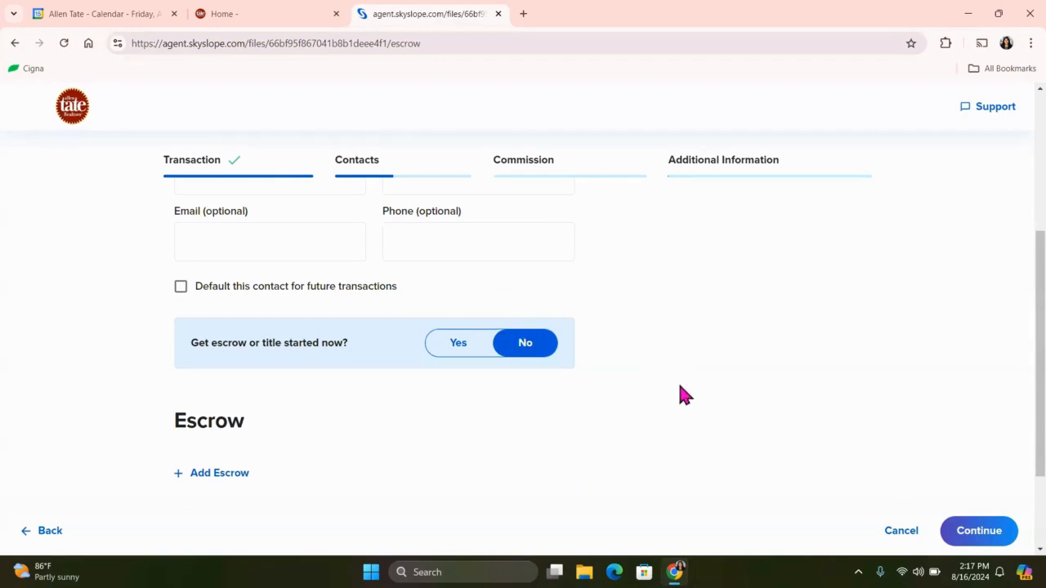
pyautogui.scroll(3, 444, 329)
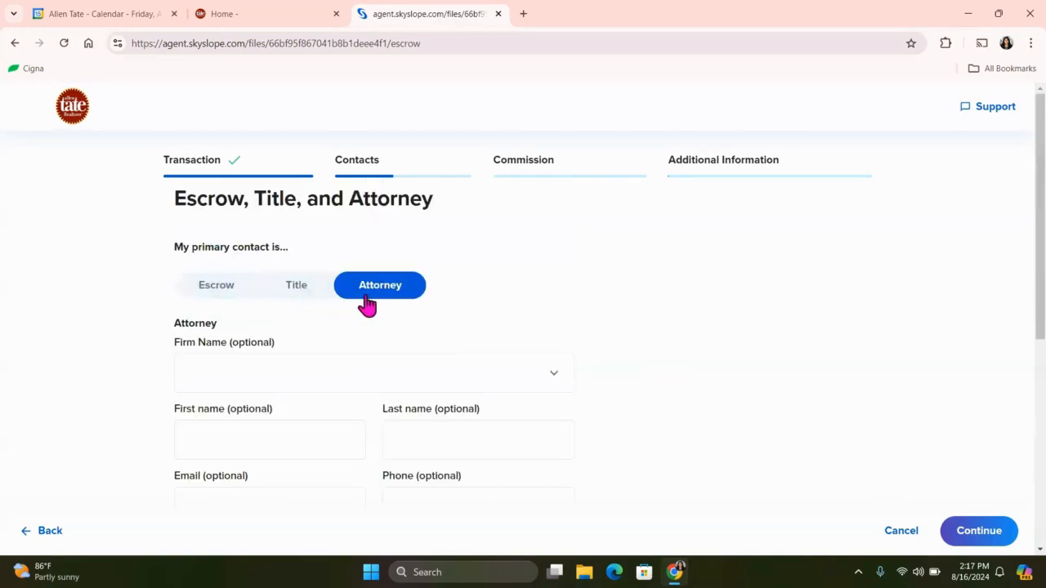
pyautogui.click(999, 541)
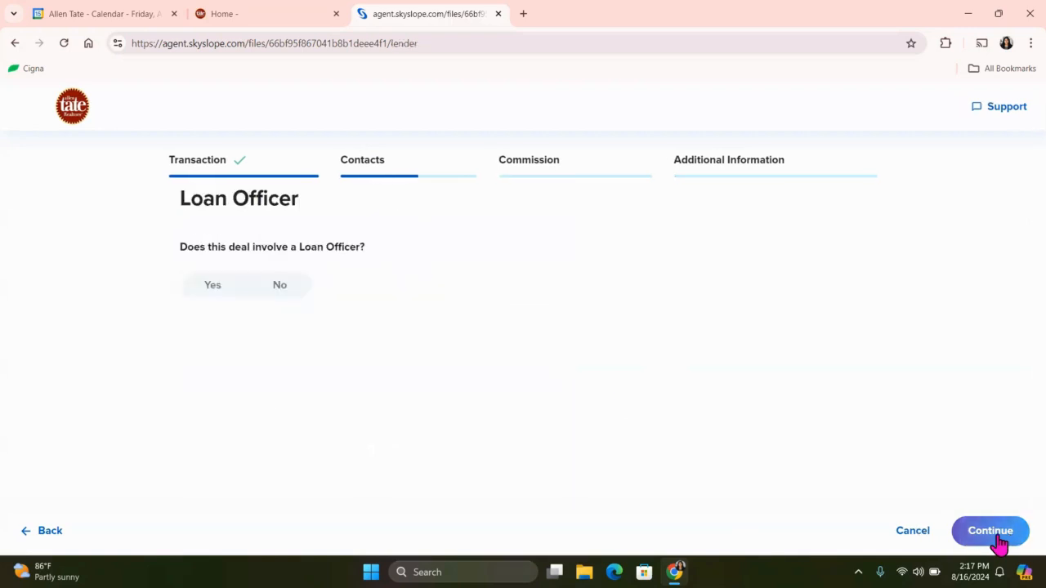
# Answer No to involving a loan officer, using a transaction coordinator, and having a referral agent.
pyautogui.click(255, 296)
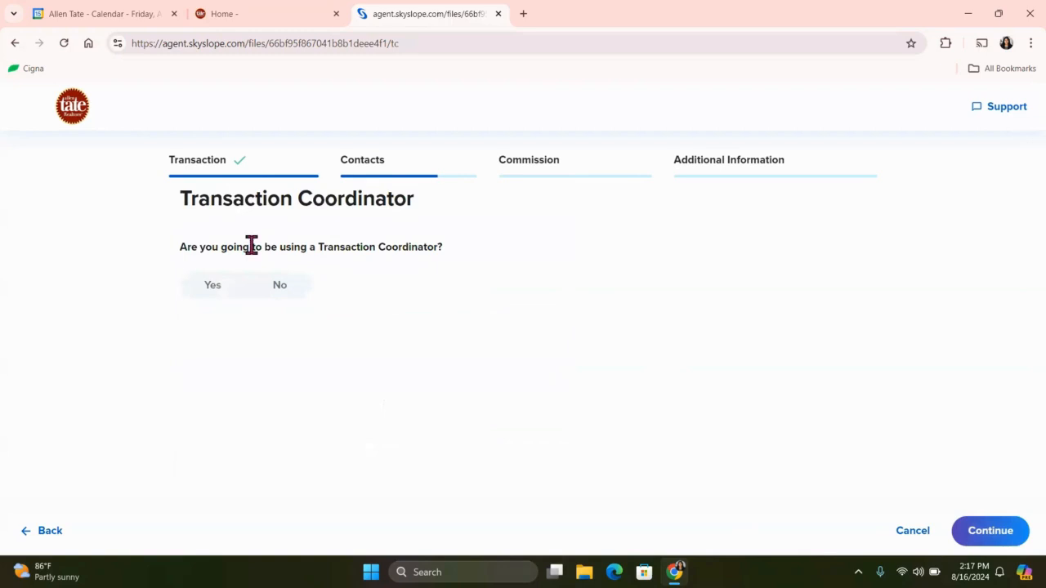
pyautogui.click(282, 290)
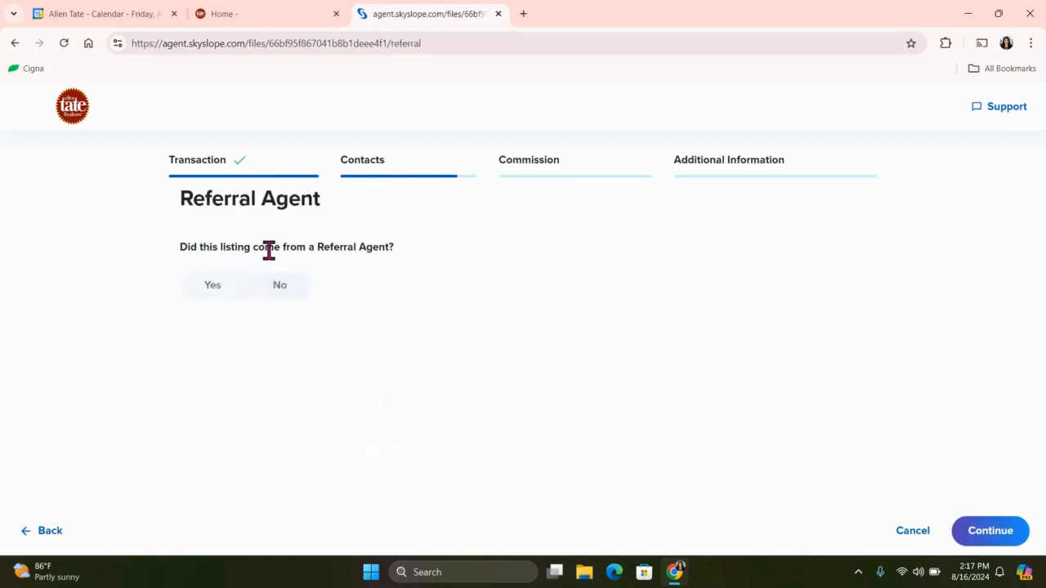
pyautogui.click(293, 292)
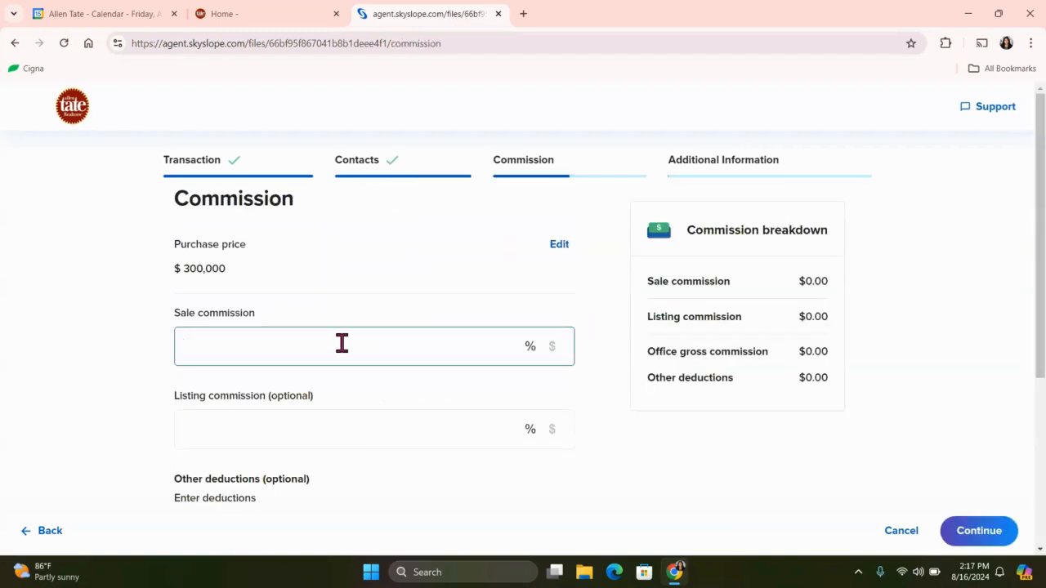
# Set the sale commission to 9%, leave the optional commission fields blank, and continue to the deposits.
pyautogui.write('9')
pyautogui.scroll(-3, 463, 411)
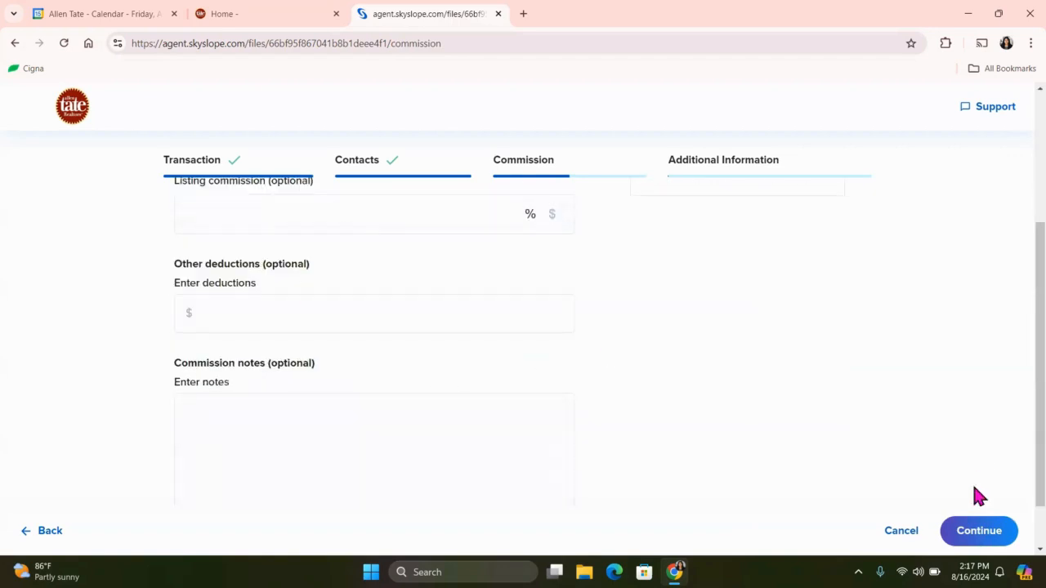
pyautogui.click(969, 536)
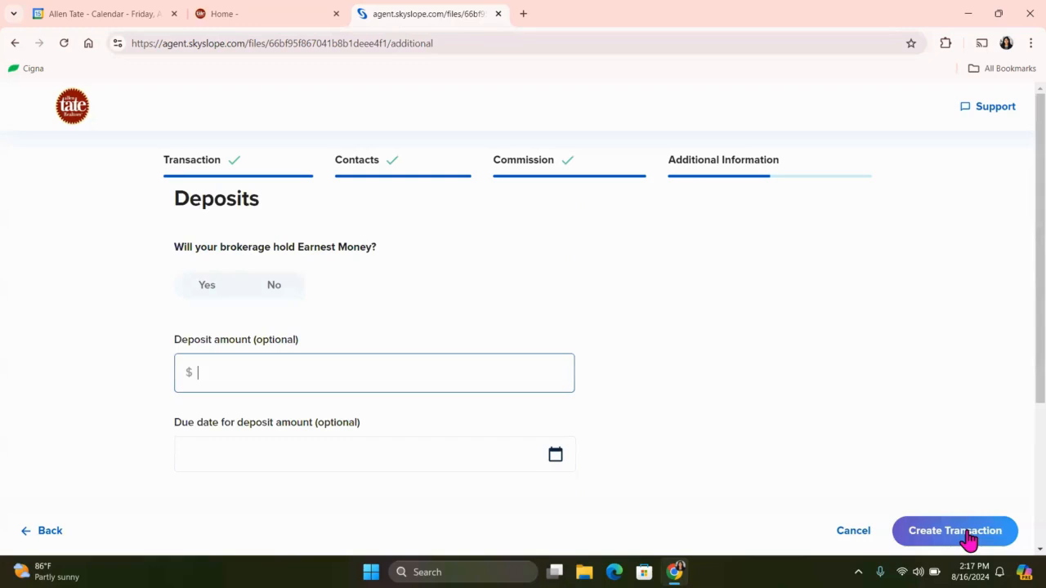
# Answer No to the brokerage holding earnest money, leave the deposit fields blank, and create the transaction.
pyautogui.click(292, 296)
pyautogui.scroll(-3, 583, 384)
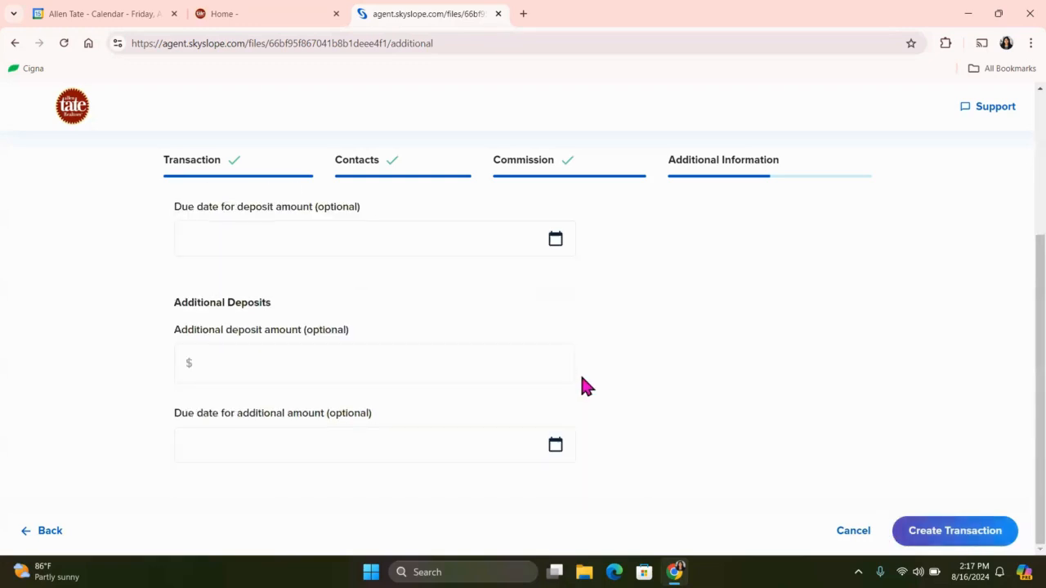
pyautogui.click(955, 532)
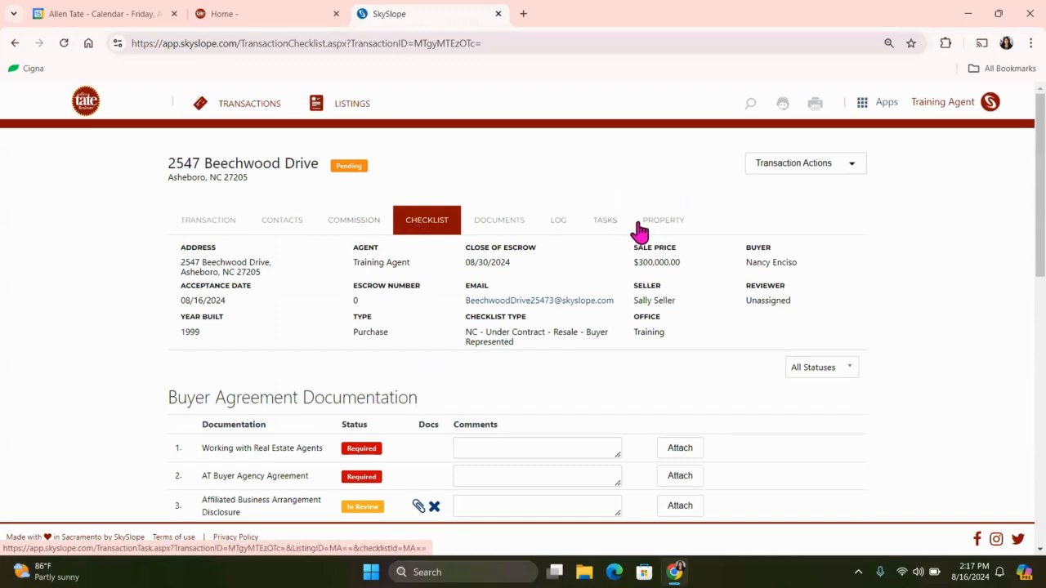
# Review the under-contract checklist, examining the buyer agreement and sales documentation items with their statuses and attached documents.
pyautogui.scroll(-6, 406, 373)
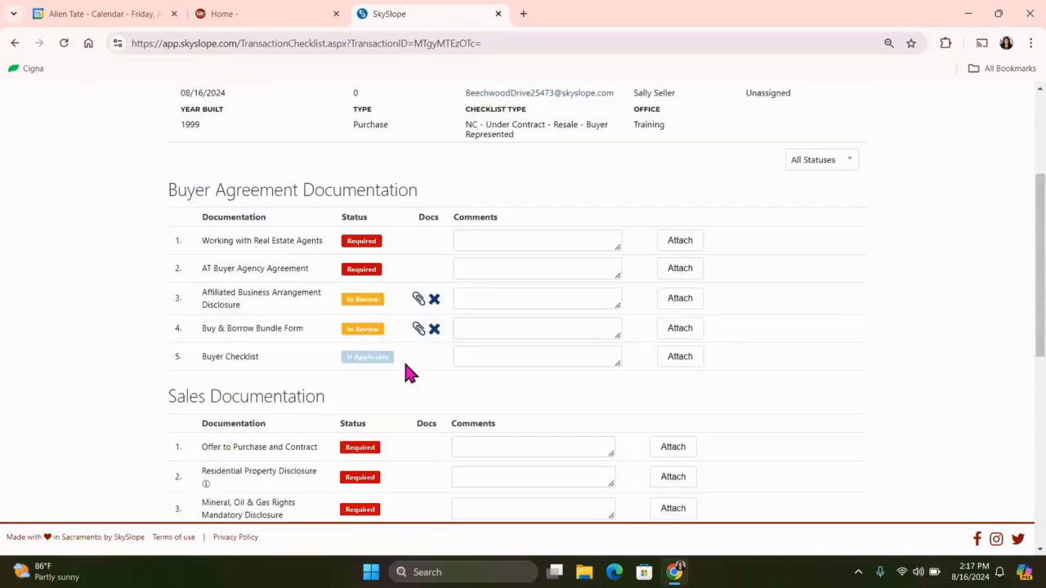
pyautogui.scroll(2, 409, 374)
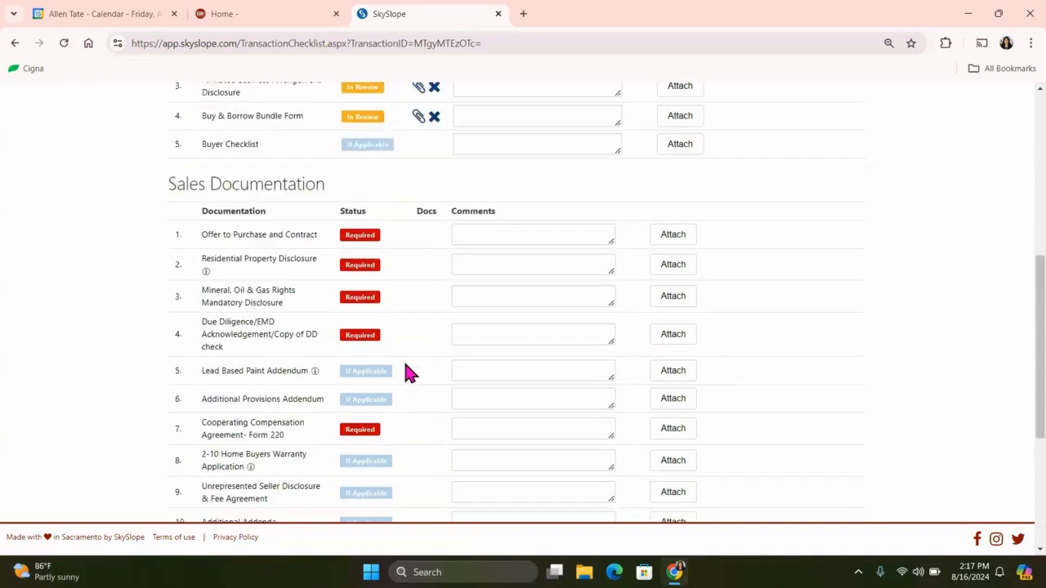
pyautogui.scroll(-3, 410, 374)
pyautogui.scroll(2, 409, 373)
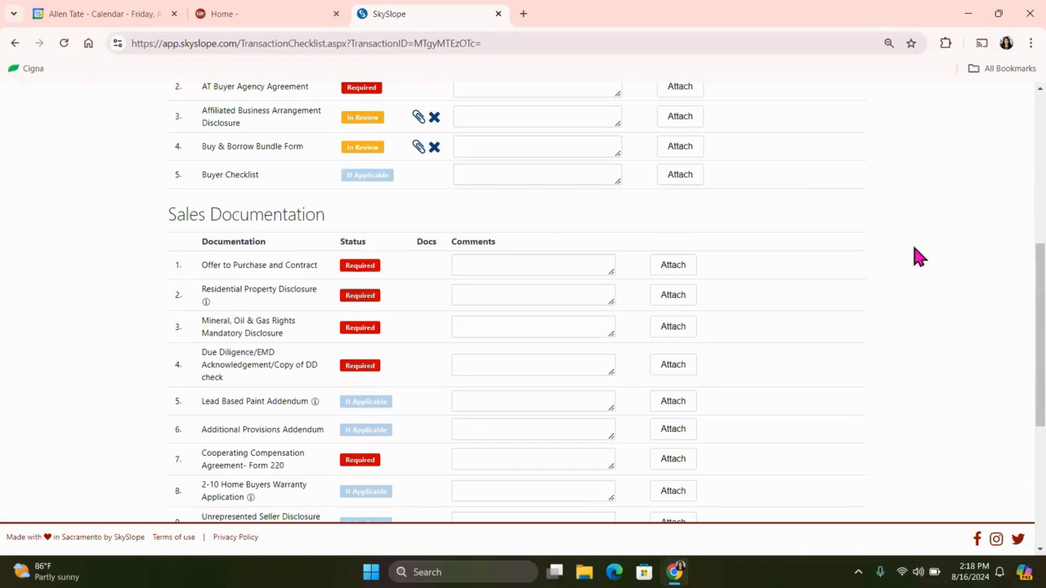
pyautogui.scroll(10, 910, 250)
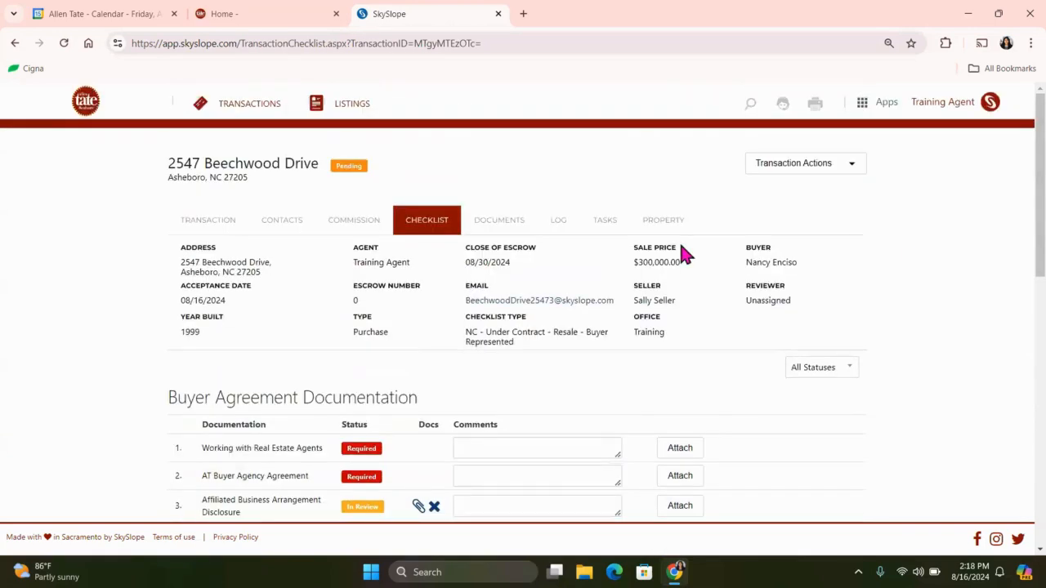